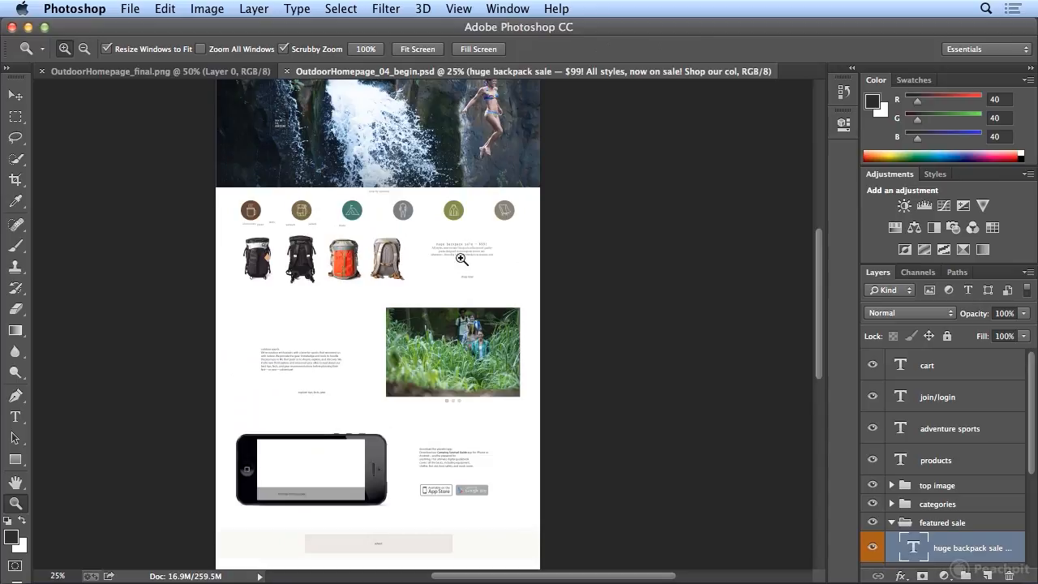
Step: Copy all the text in the "huge backpack sale" text block of the featured sale section
click(462, 261)
click(461, 261)
click(462, 262)
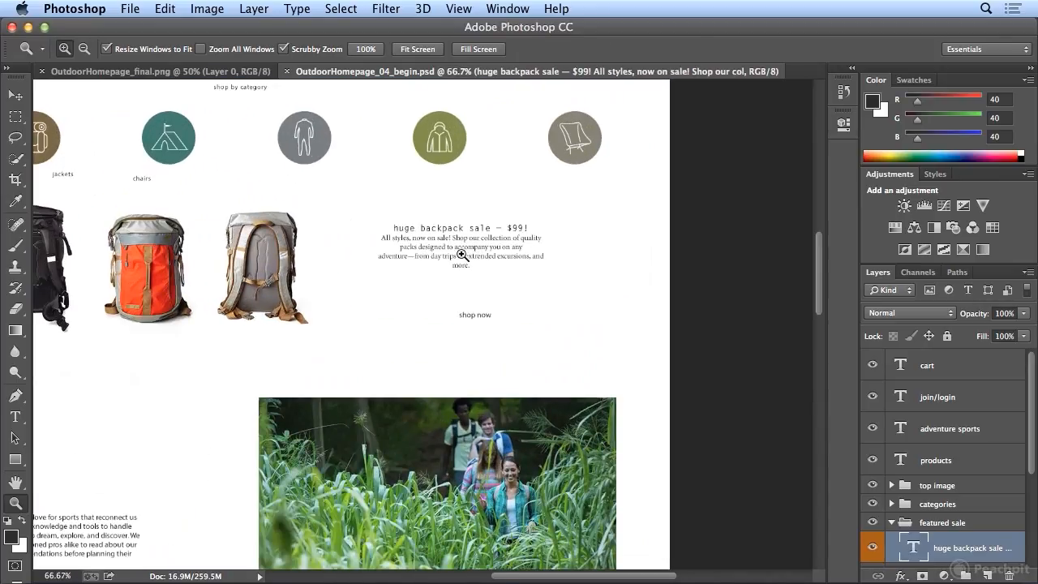
click(462, 255)
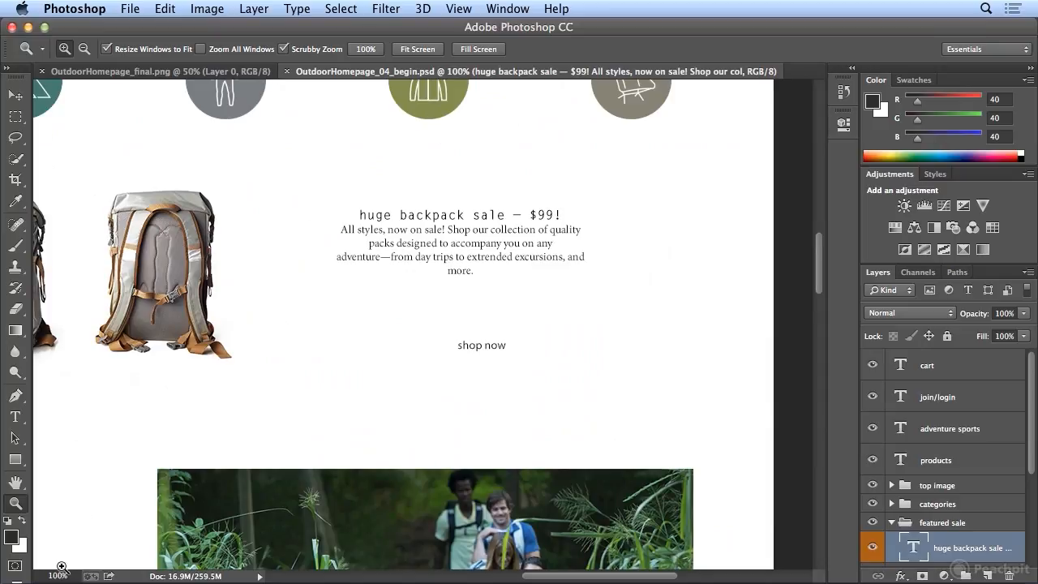
click(15, 418)
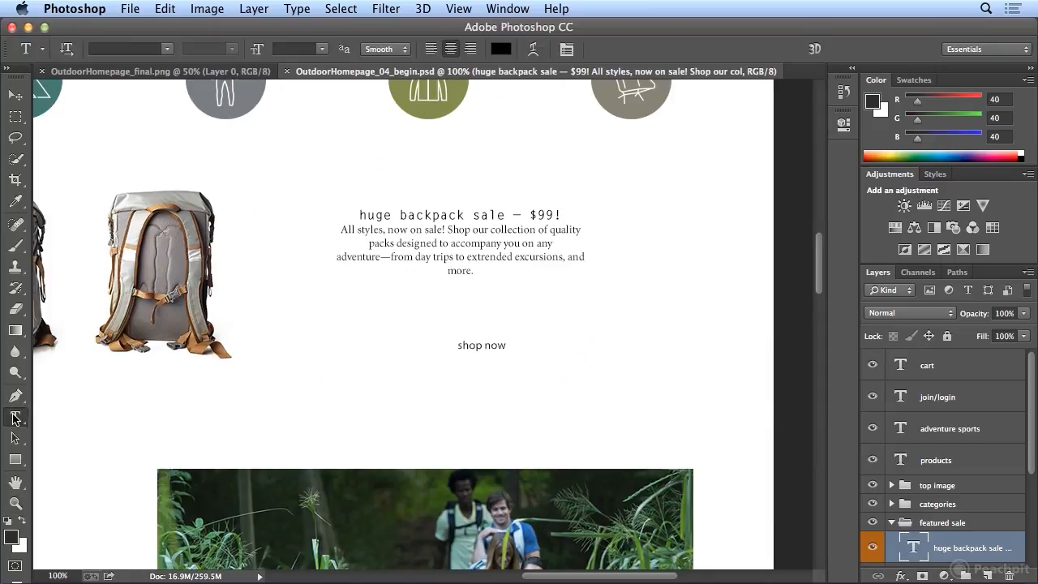
click(448, 237)
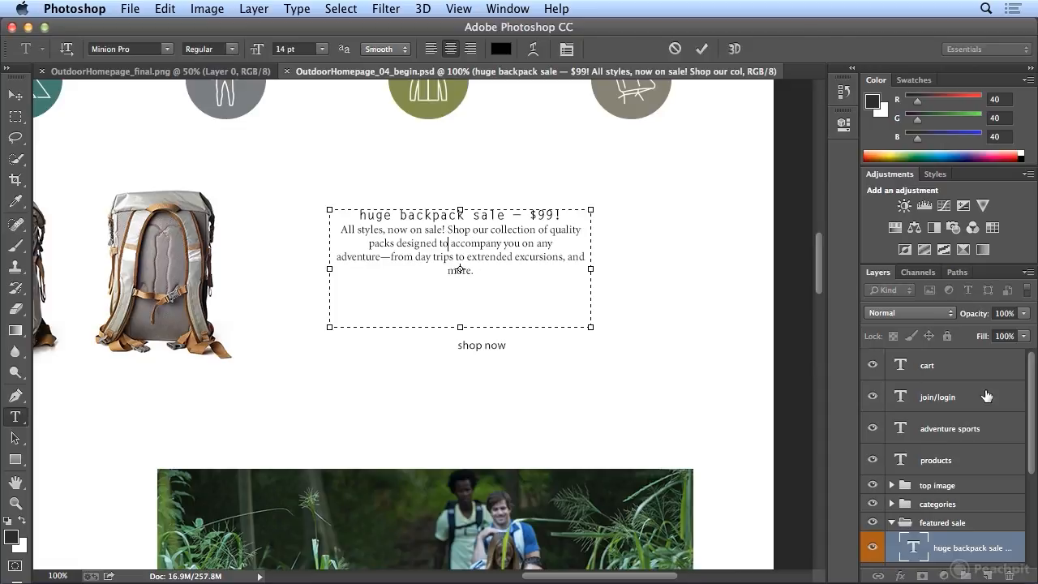
drag(1034, 419, 1034, 463)
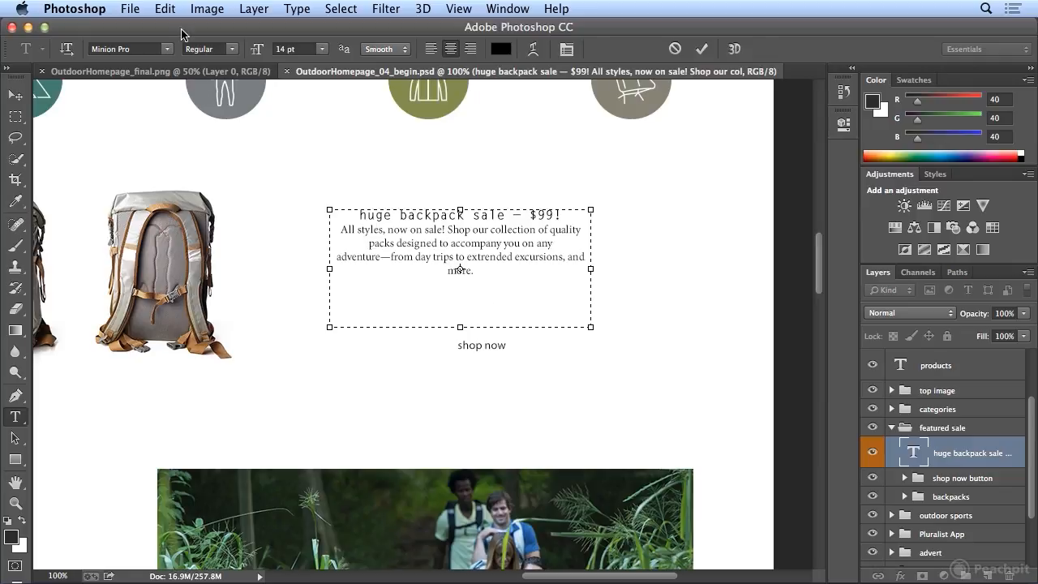
click(166, 8)
mouse_move(340, 8)
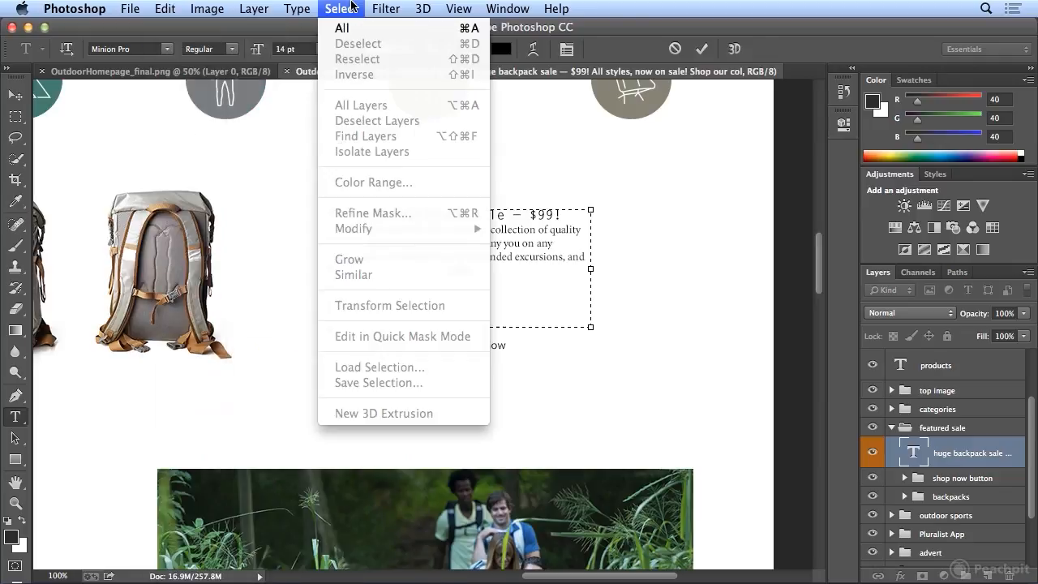
click(345, 30)
key(super+c)
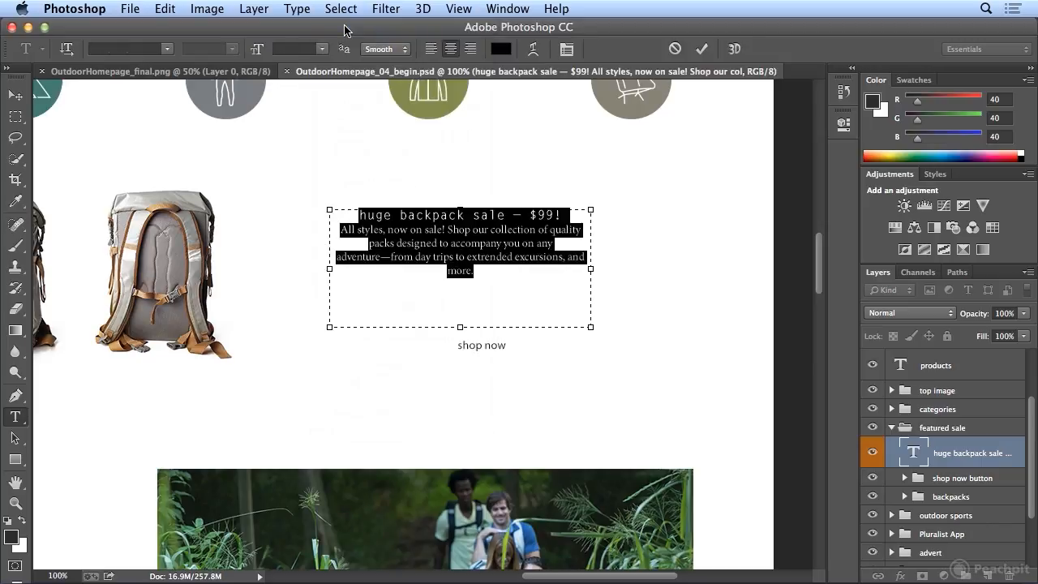
click(170, 10)
click(178, 135)
click(702, 52)
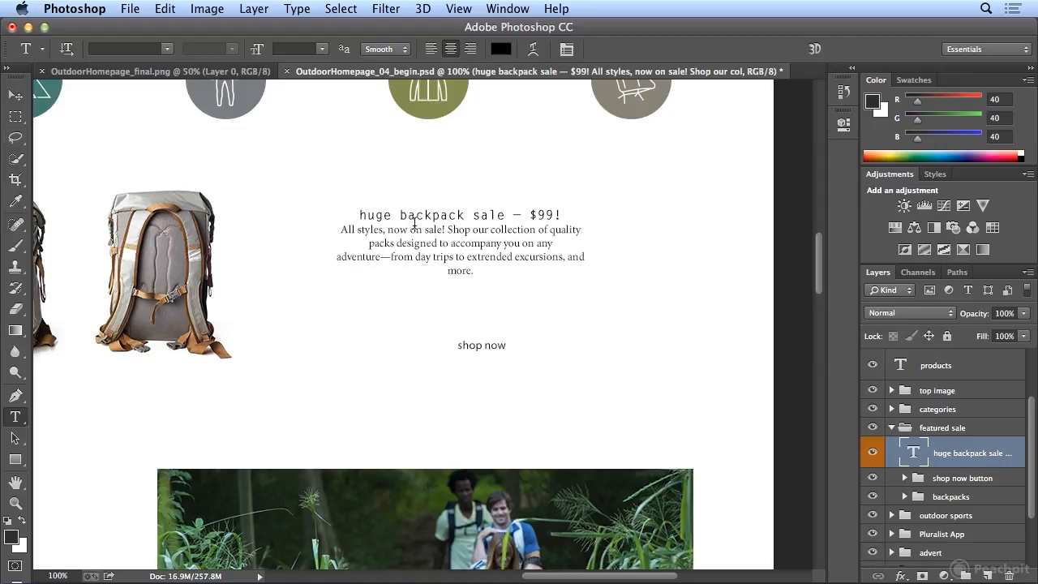
Step: Paste the copied sale text as point text above the original block and delete the resulting layer
click(347, 145)
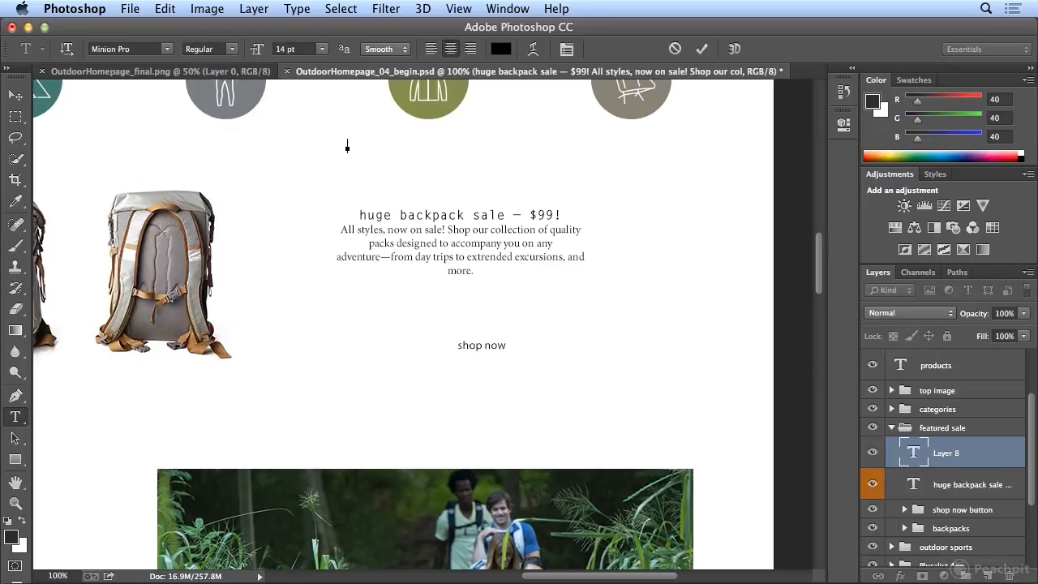
click(166, 8)
click(202, 168)
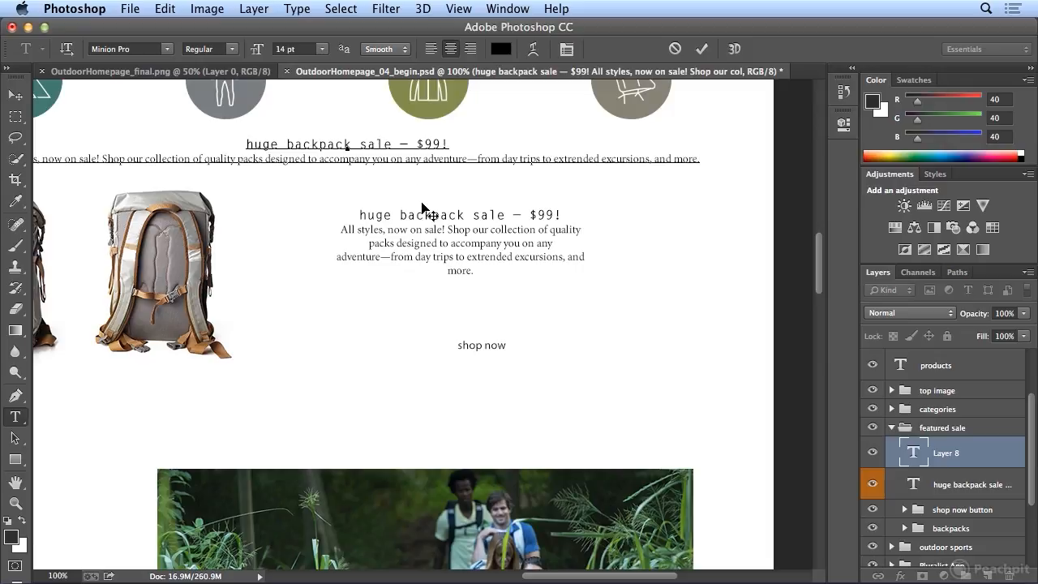
click(701, 48)
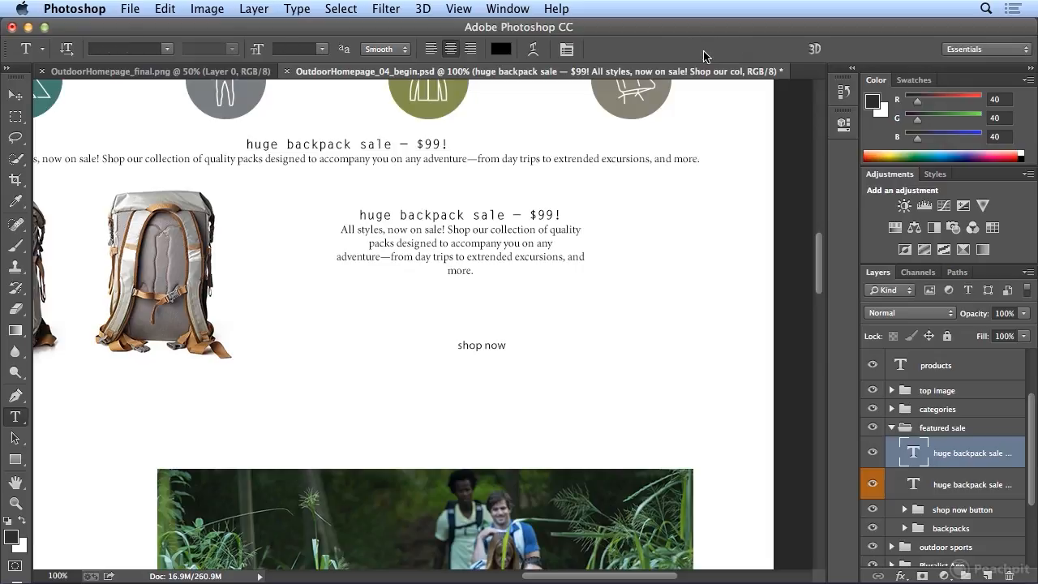
click(1006, 575)
click(641, 257)
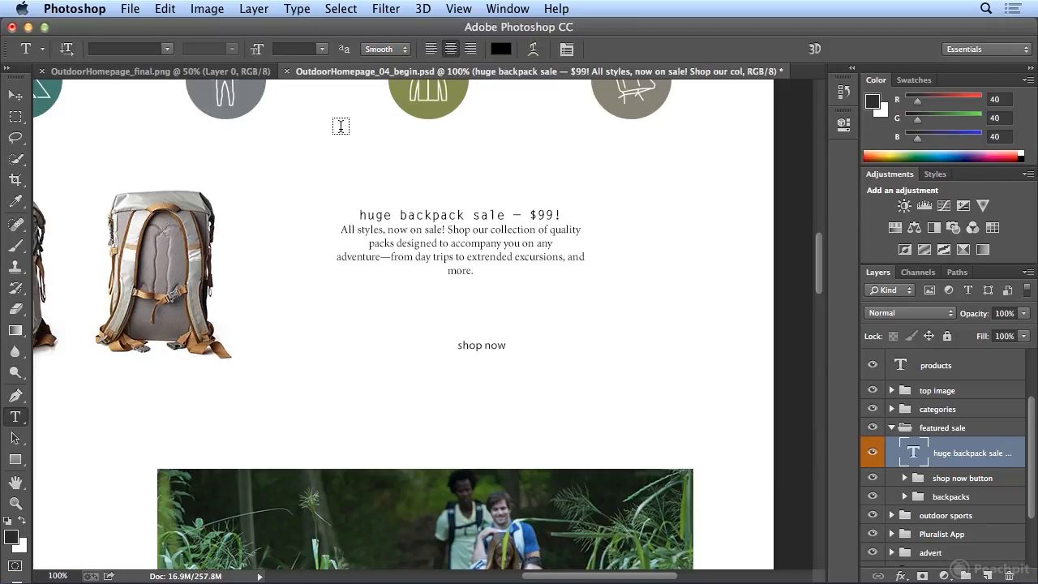
Step: Draw a paragraph text box above the sale block, paste the copied text into it, and delete its layer
drag(340, 126, 565, 196)
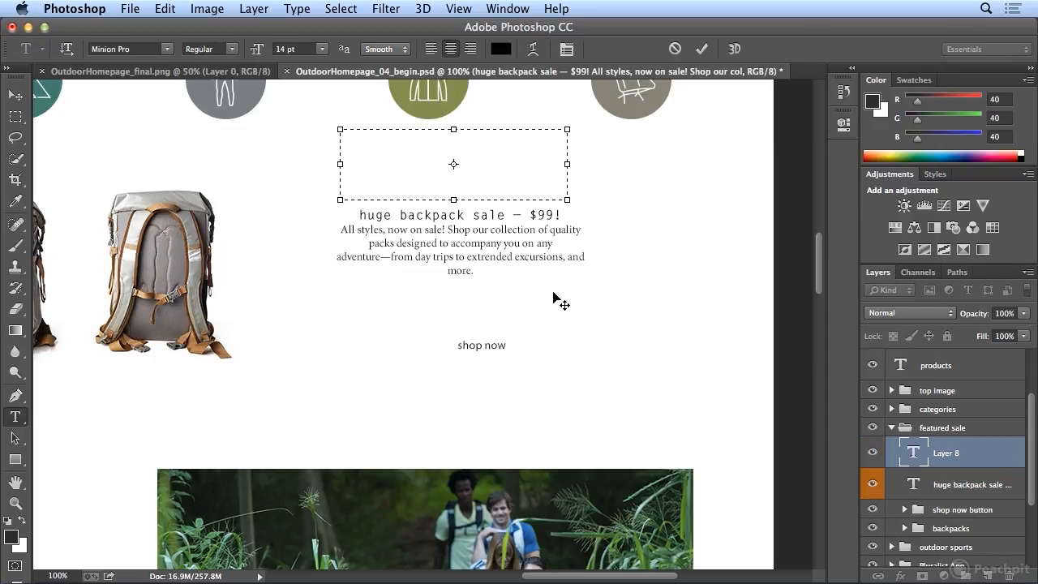
click(165, 8)
click(179, 167)
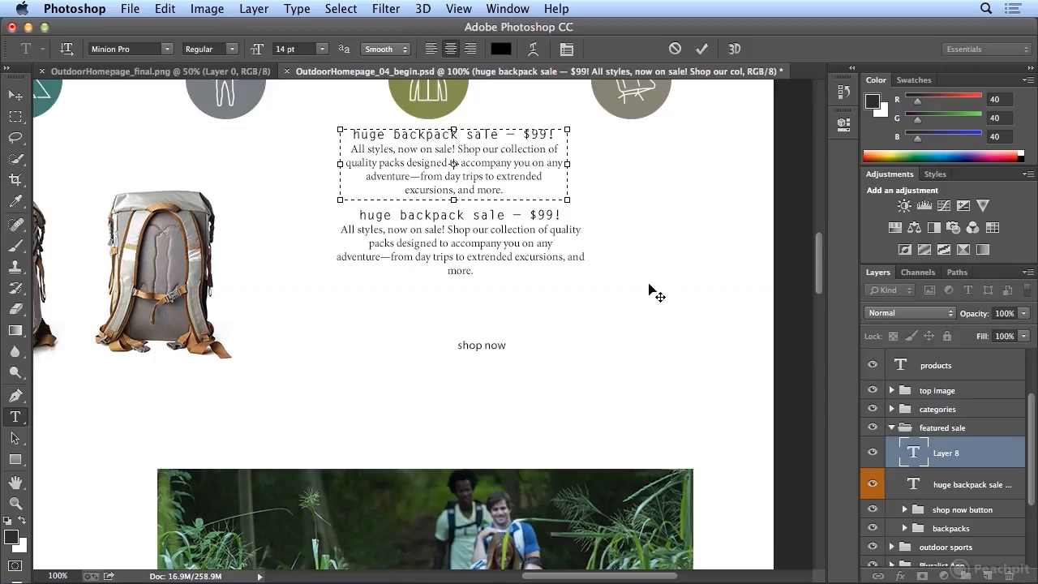
click(701, 49)
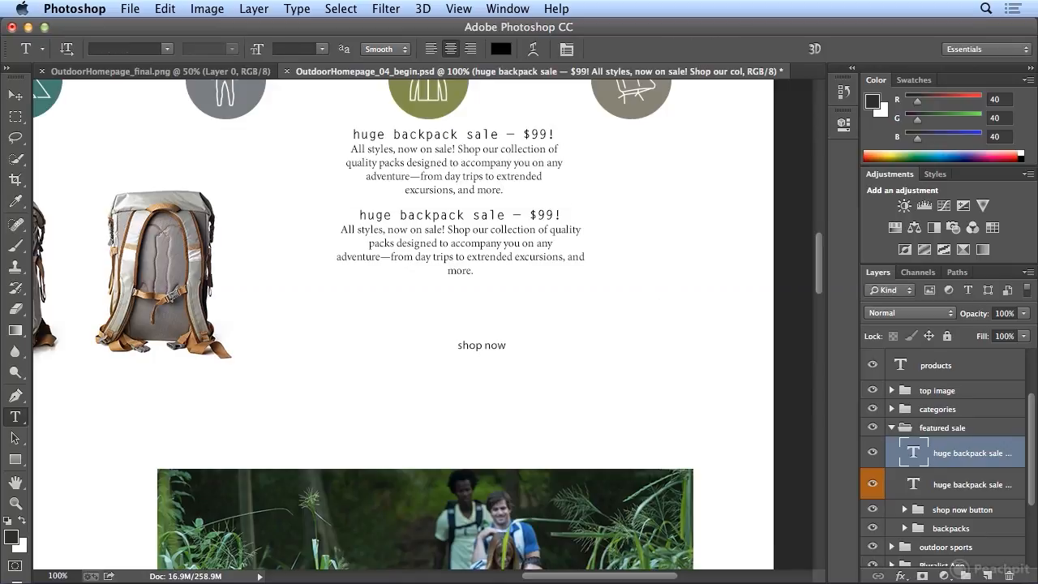
click(1006, 574)
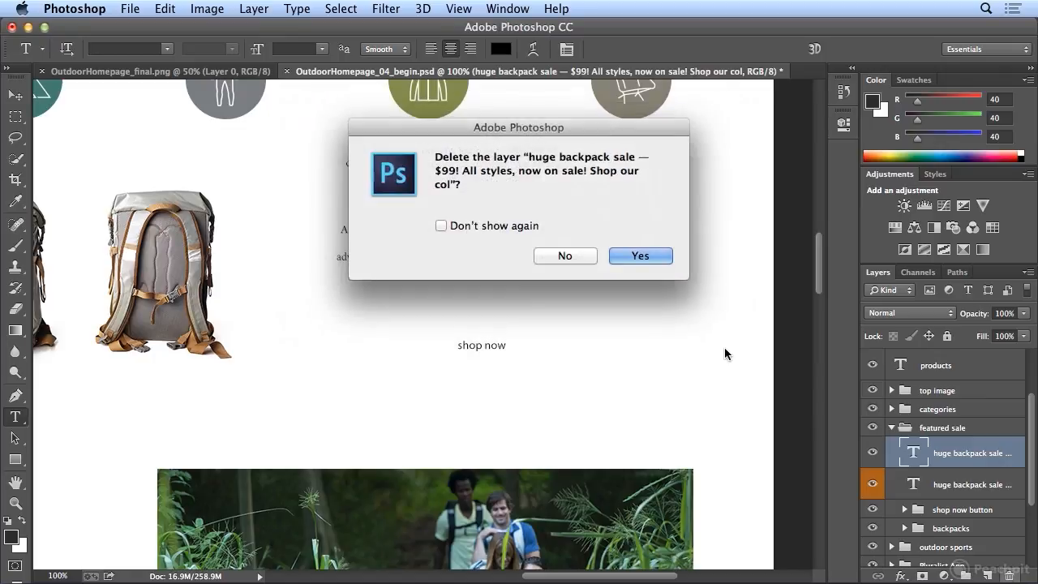
click(648, 258)
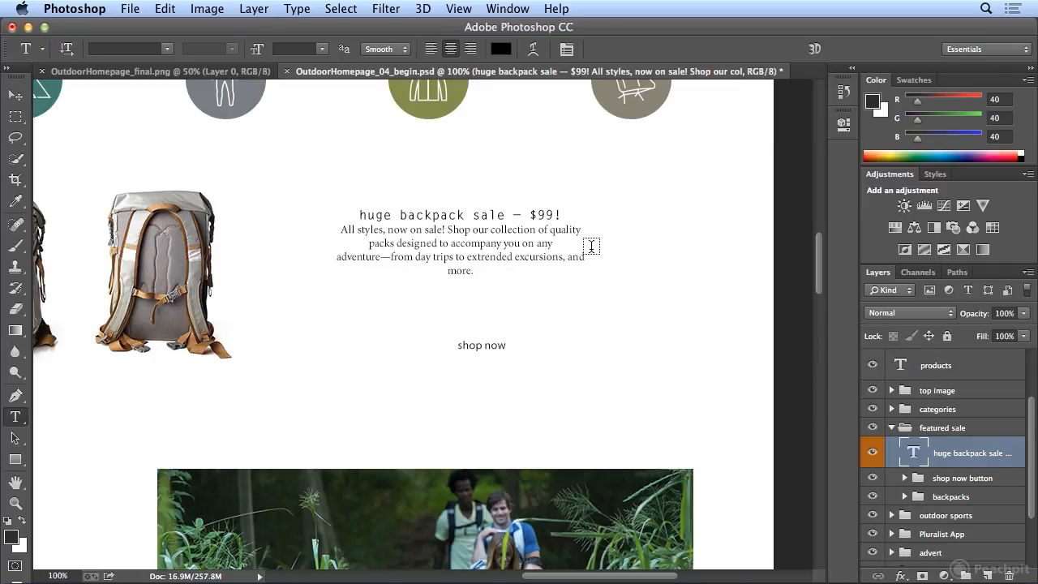
Step: Set the kerning of all text in the "huge backpack sale" block to Optical
click(450, 236)
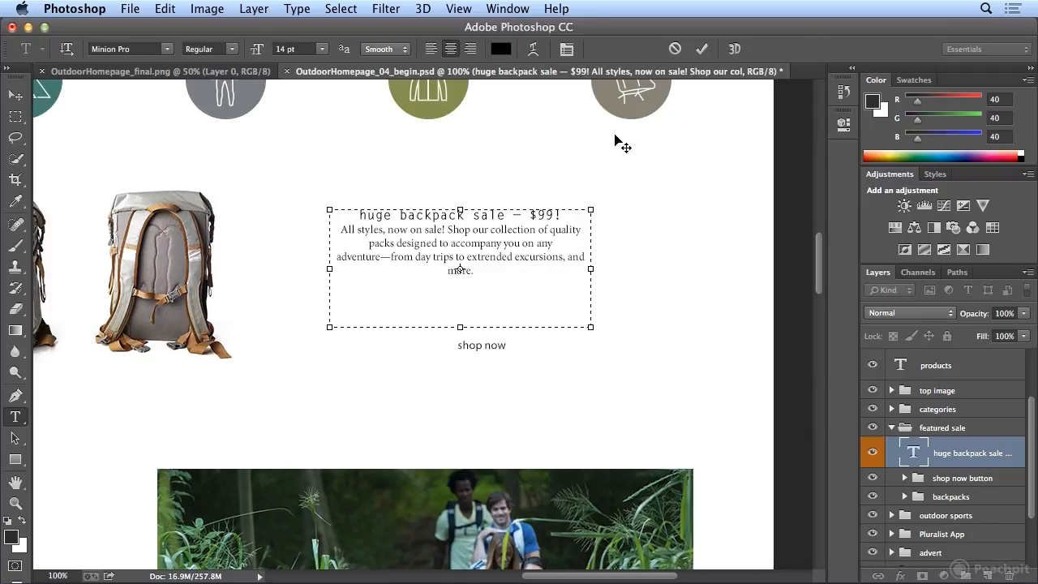
click(567, 49)
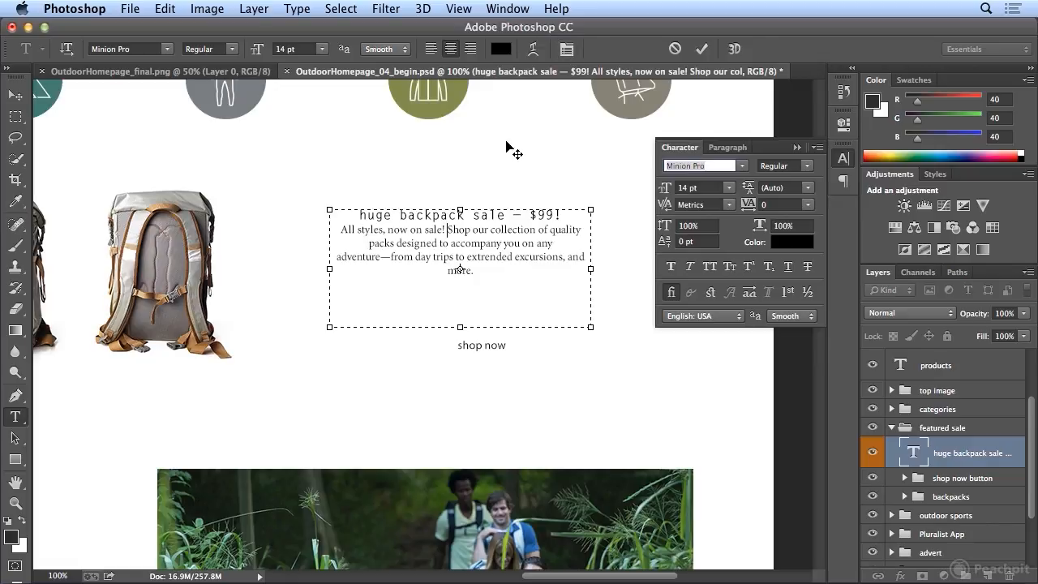
key(super+a)
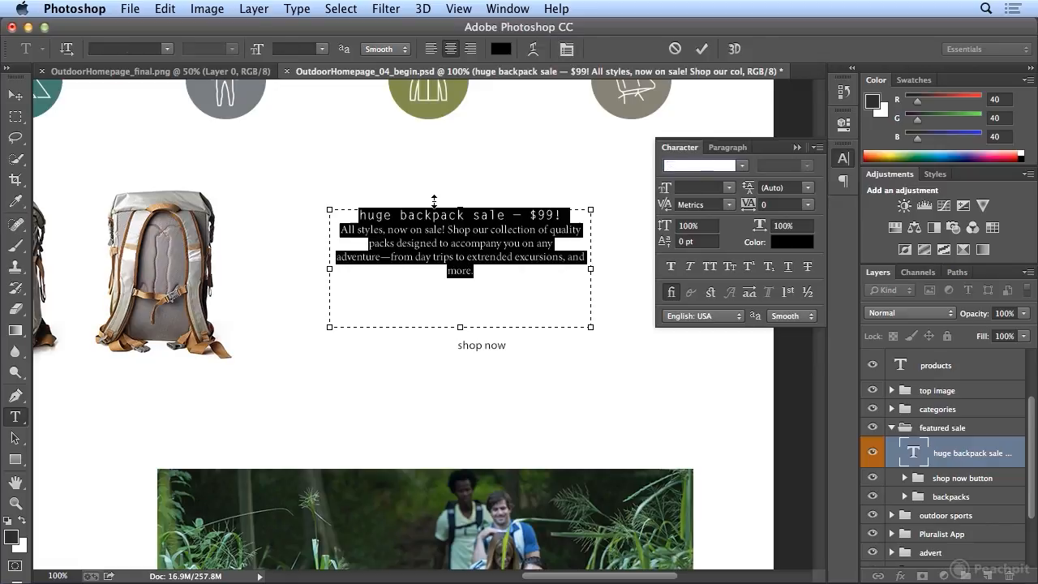
click(728, 206)
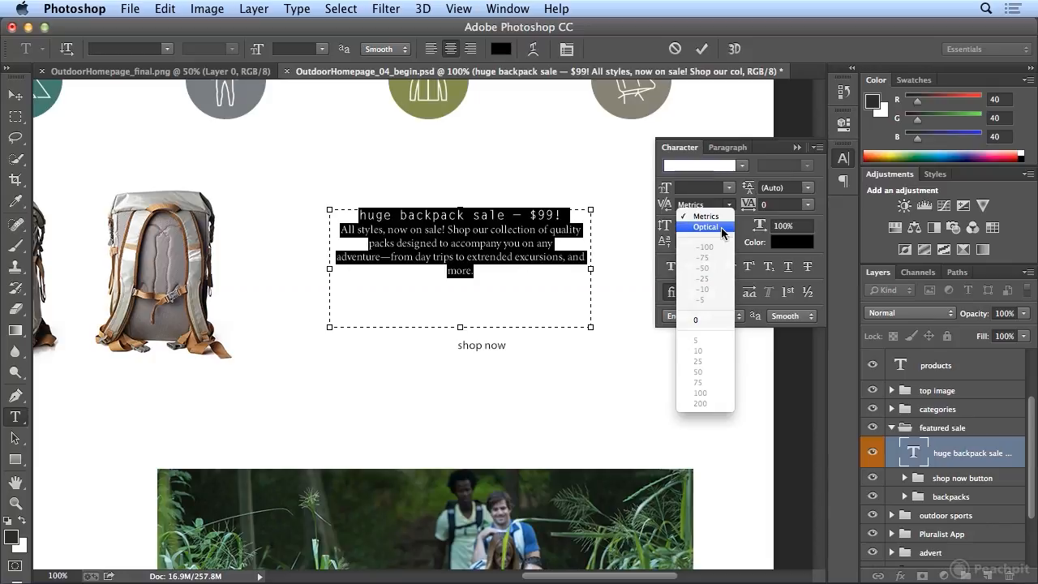
click(722, 229)
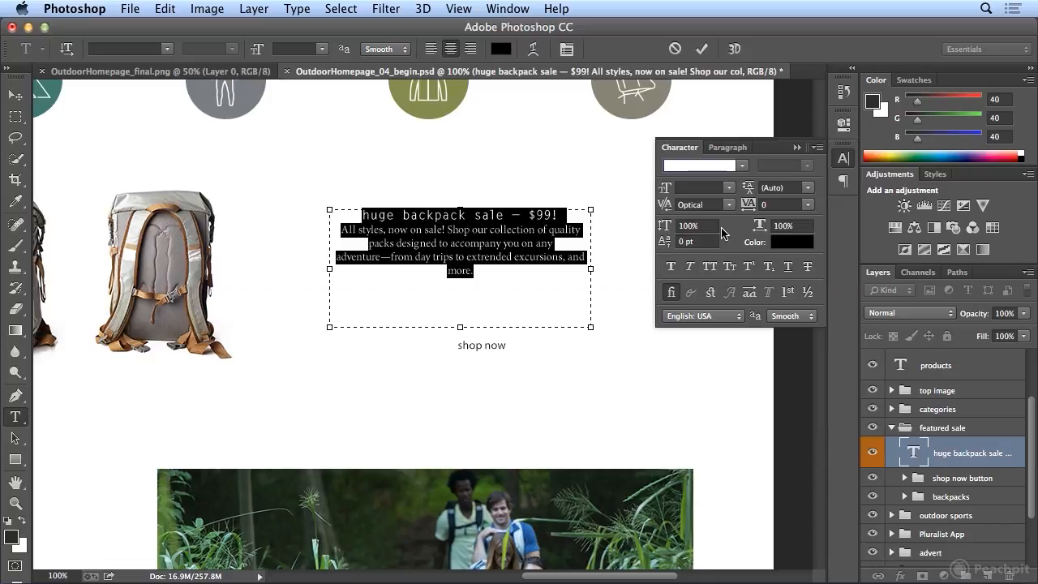
Step: Try justifying the whole sale text with last line left, centered, right and fully justified, and restore center alignment
click(472, 213)
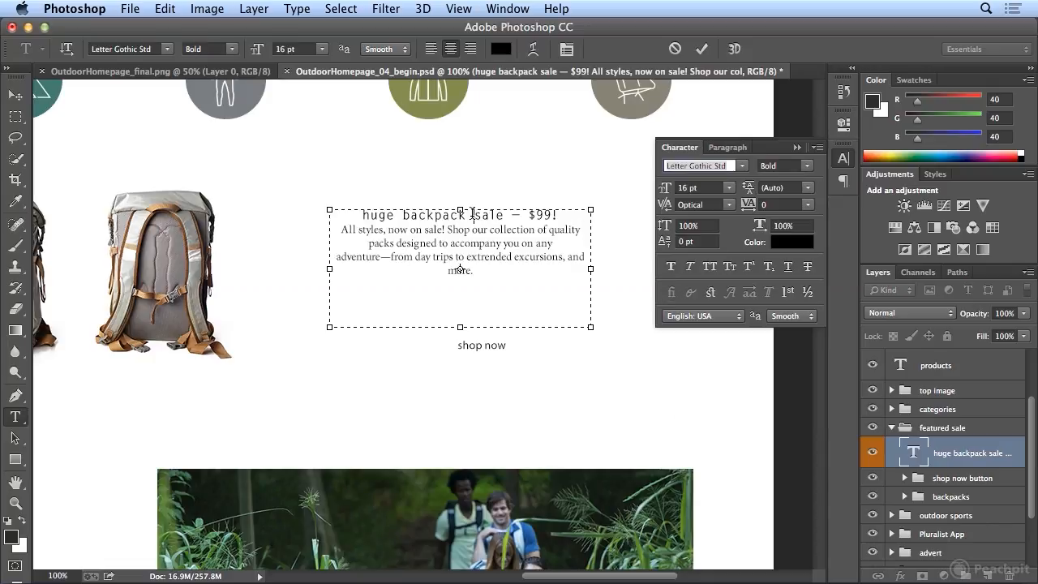
click(730, 148)
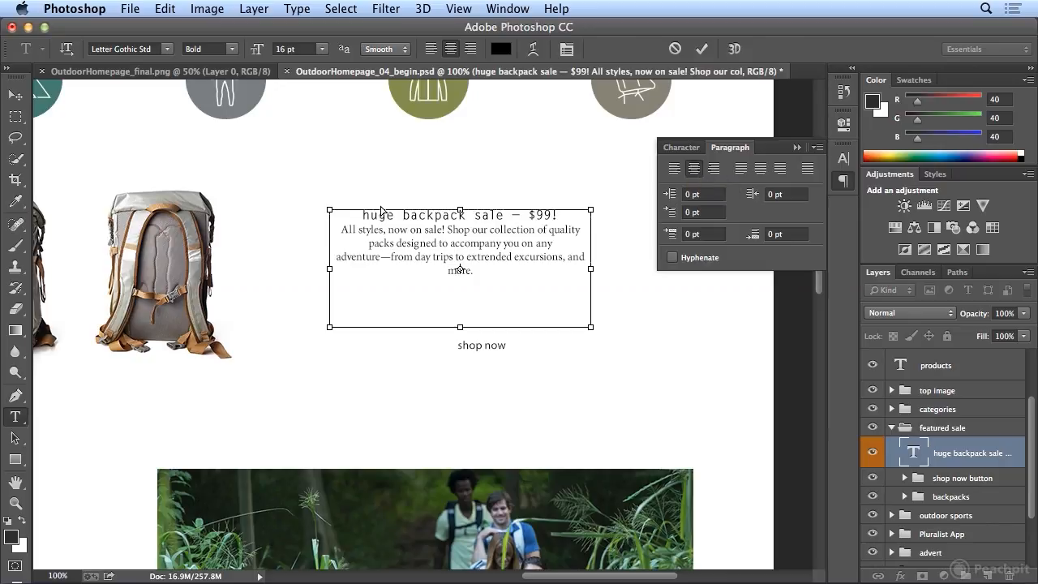
key(super+a)
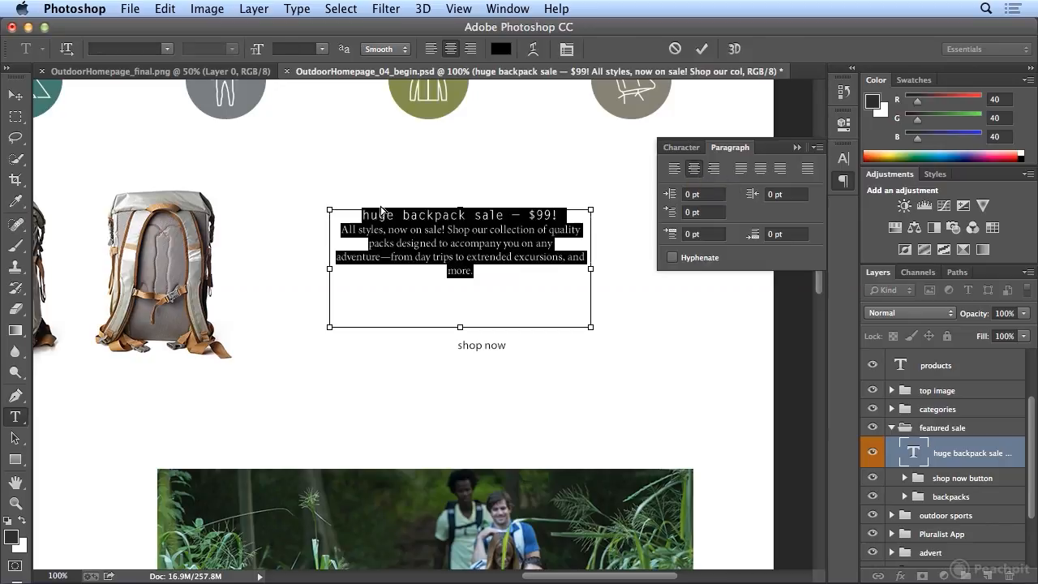
click(742, 177)
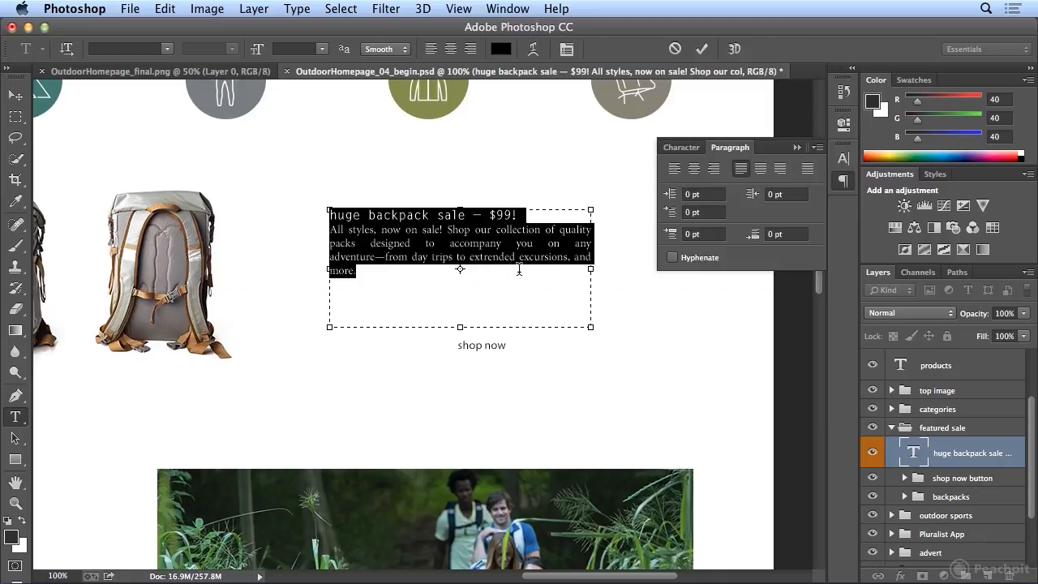
click(760, 171)
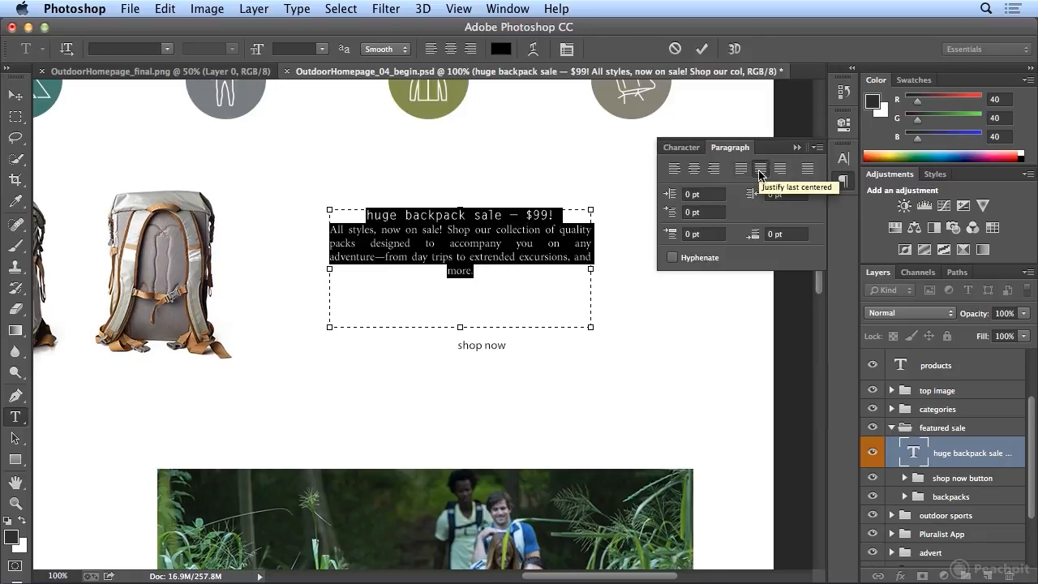
click(780, 169)
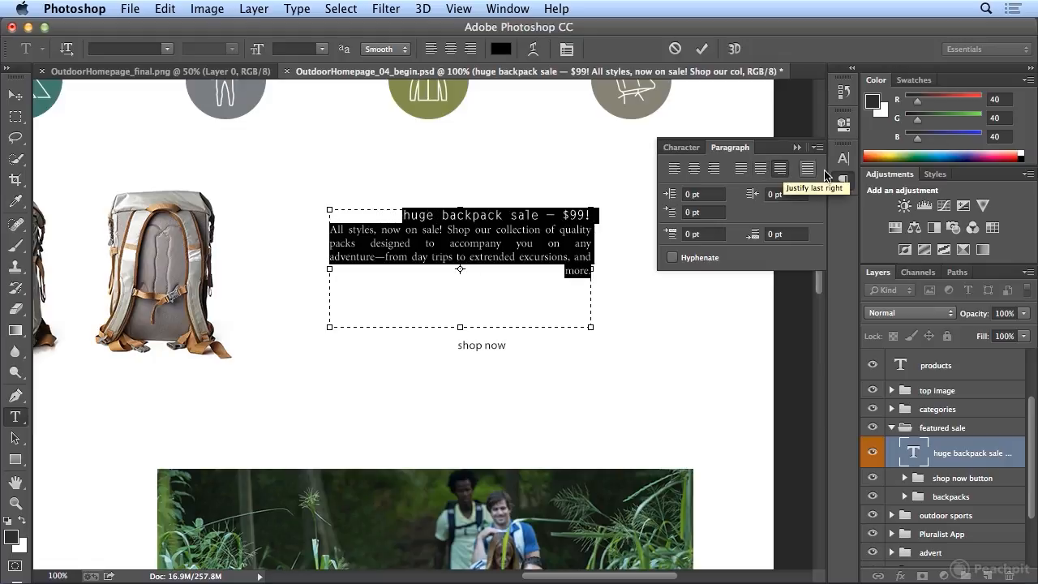
click(806, 169)
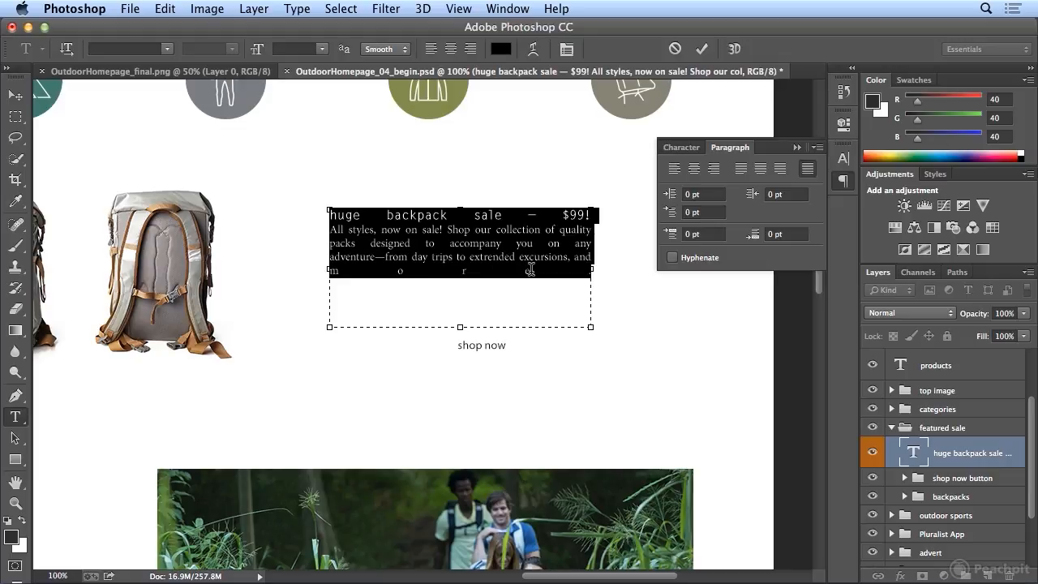
click(694, 169)
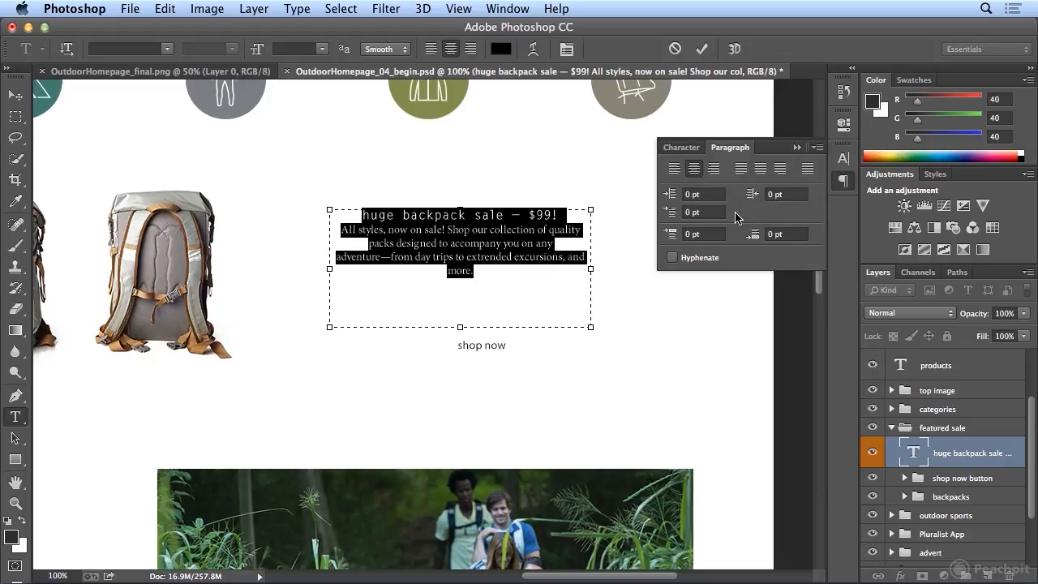
Step: Set the left and right margin indents of the selected sale text to 10 pt each
click(717, 193)
text(10)
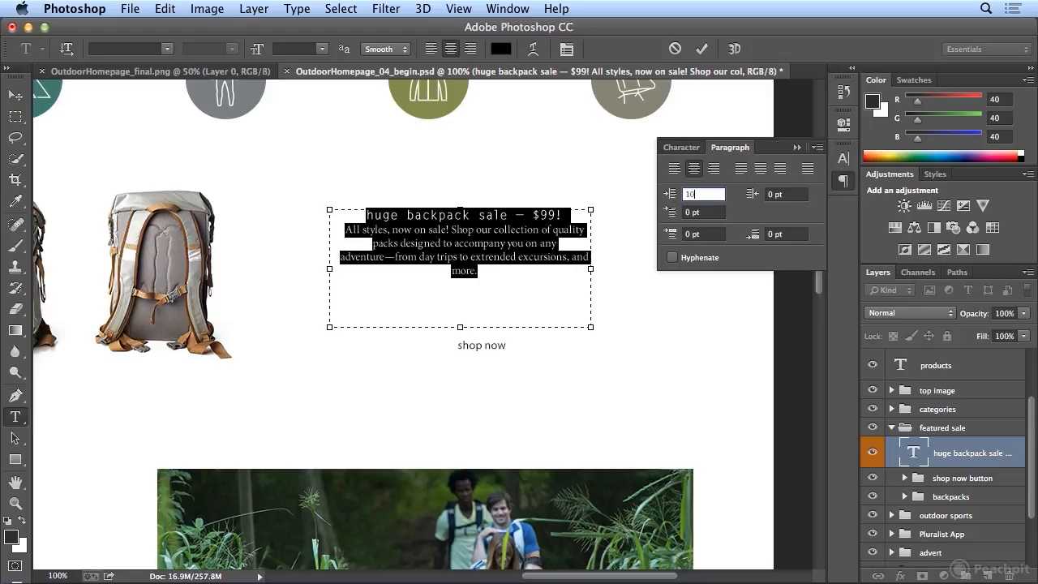
key(Tab)
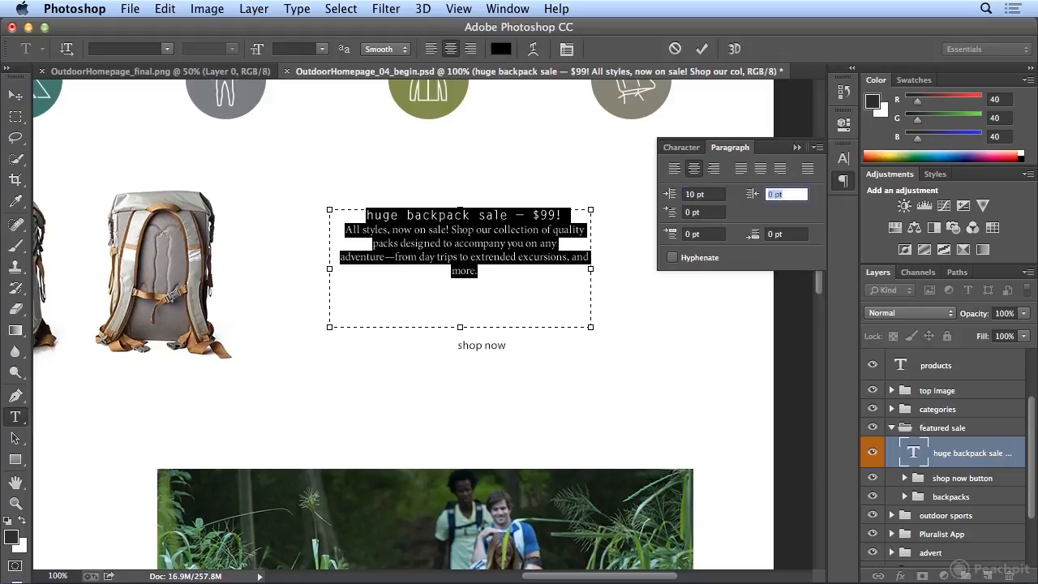
text(10)
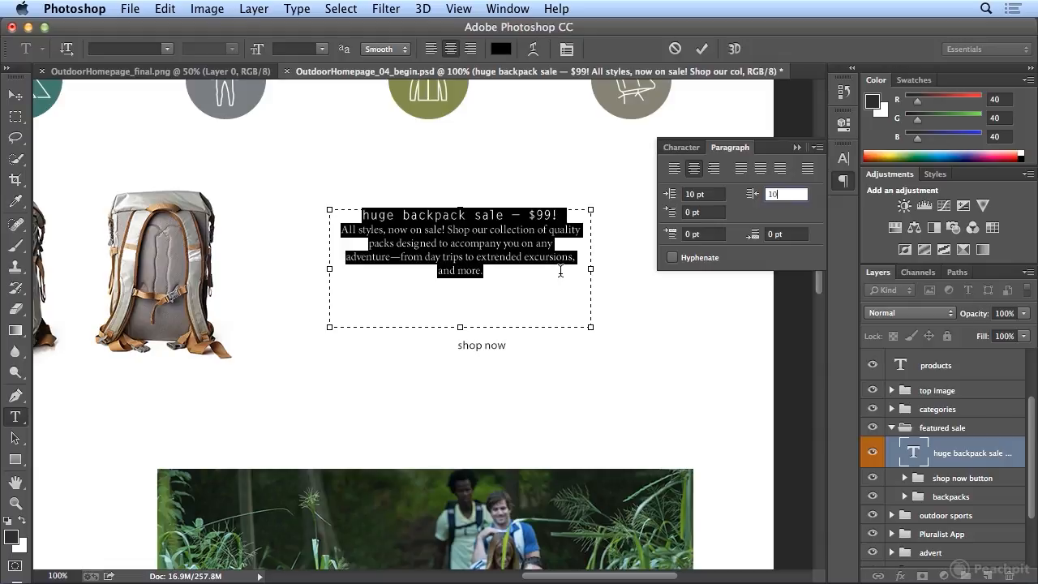
Step: Reset the left and right margin indents of the selected sale text to 0 pt
click(710, 195)
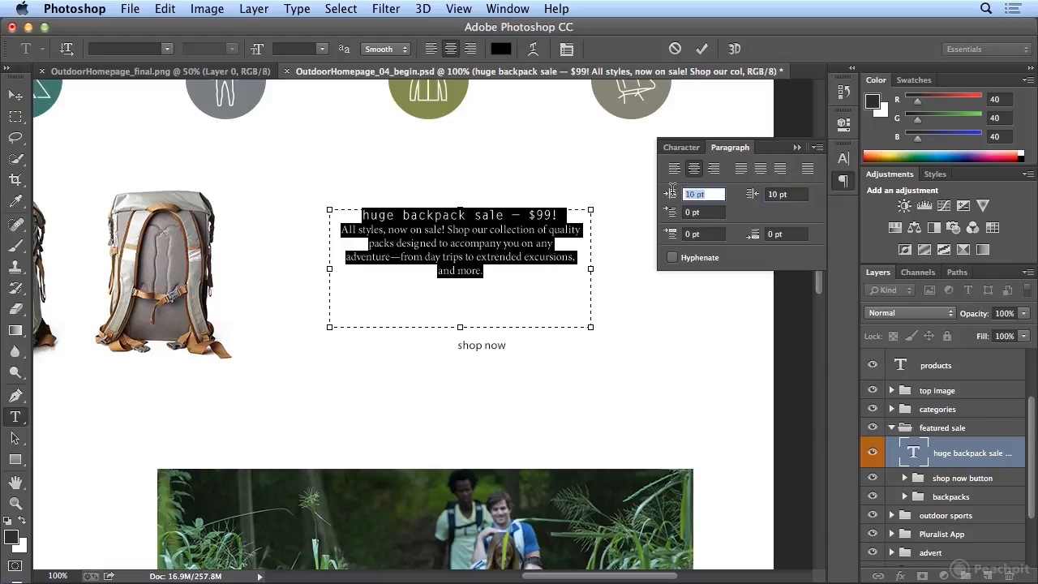
drag(671, 195, 649, 199)
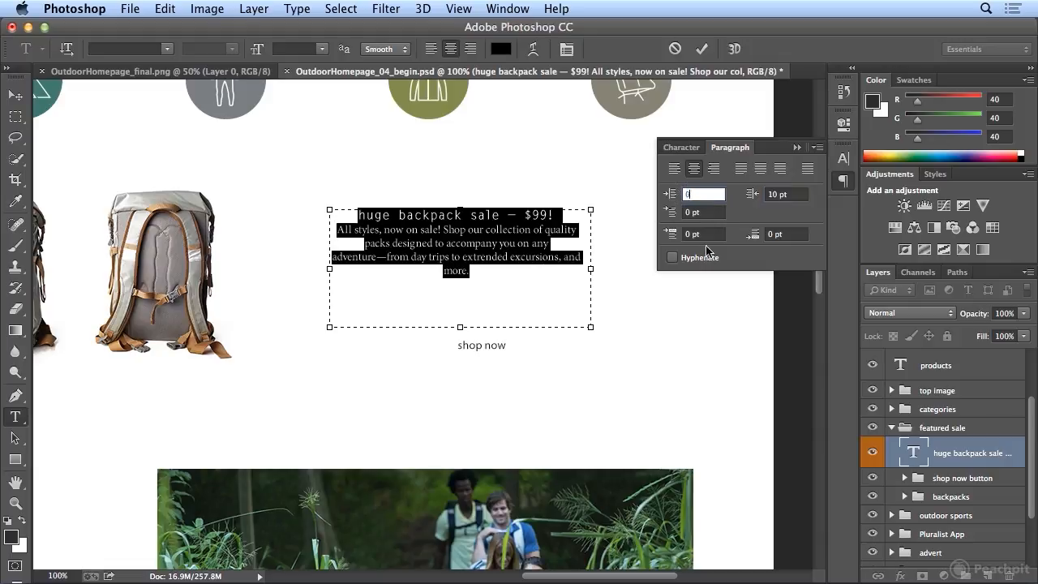
key(Tab)
text(0)
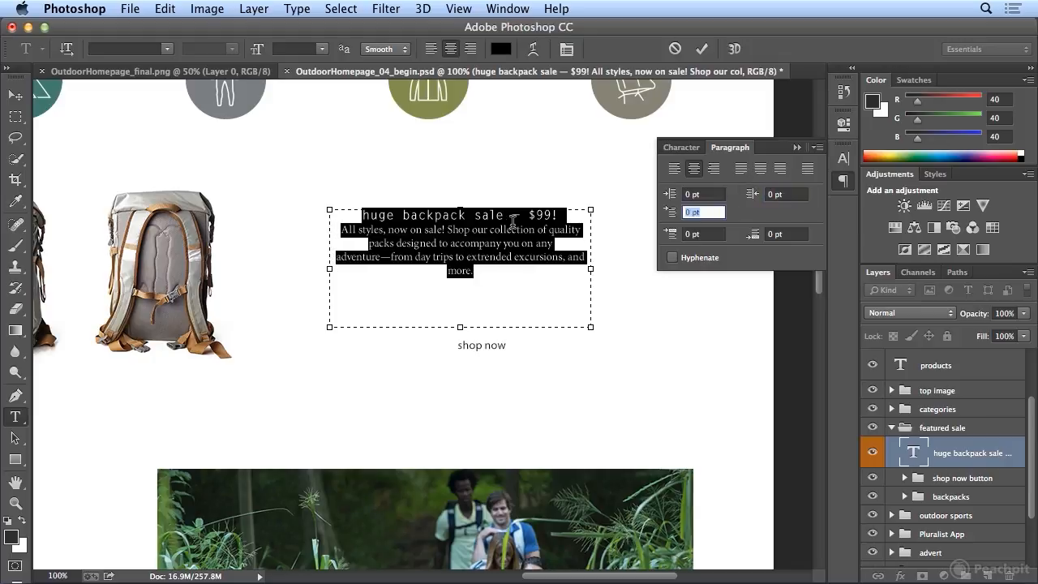
Step: Left-align the body paragraph under the sale headline, try a 10 pt first-line indent on it, and reset that indent to 0
click(507, 231)
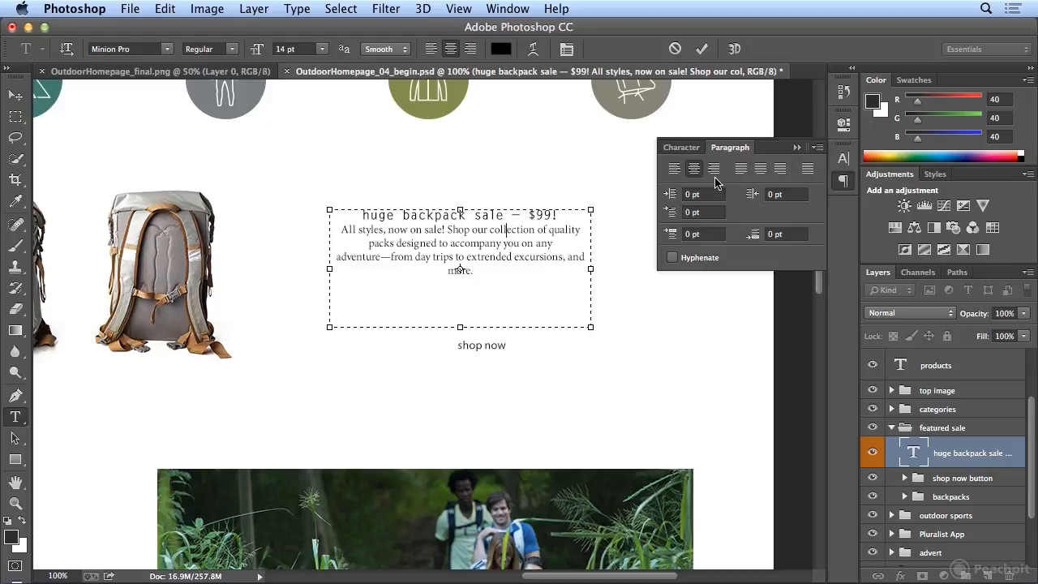
click(673, 168)
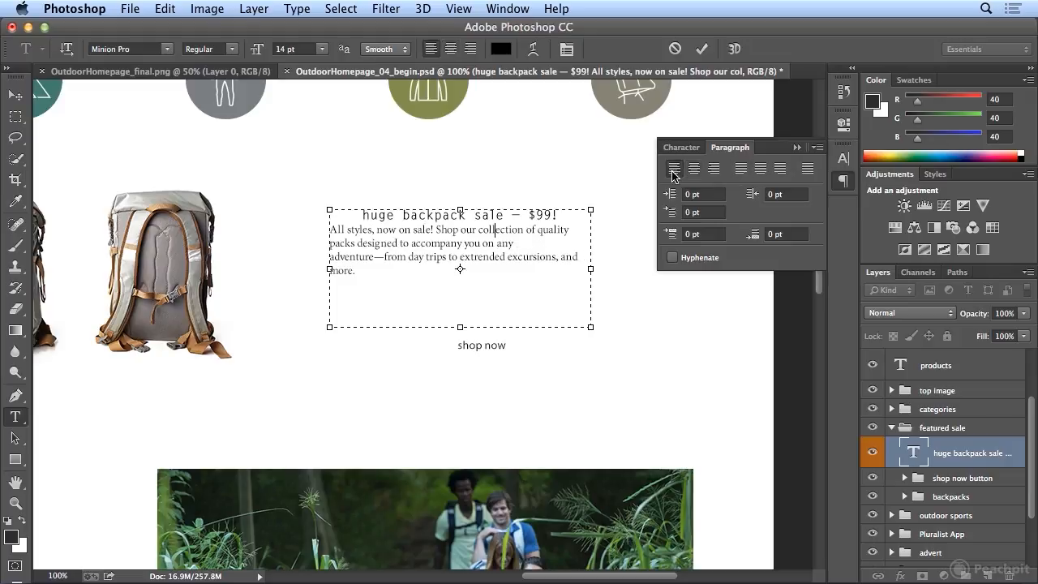
click(671, 212)
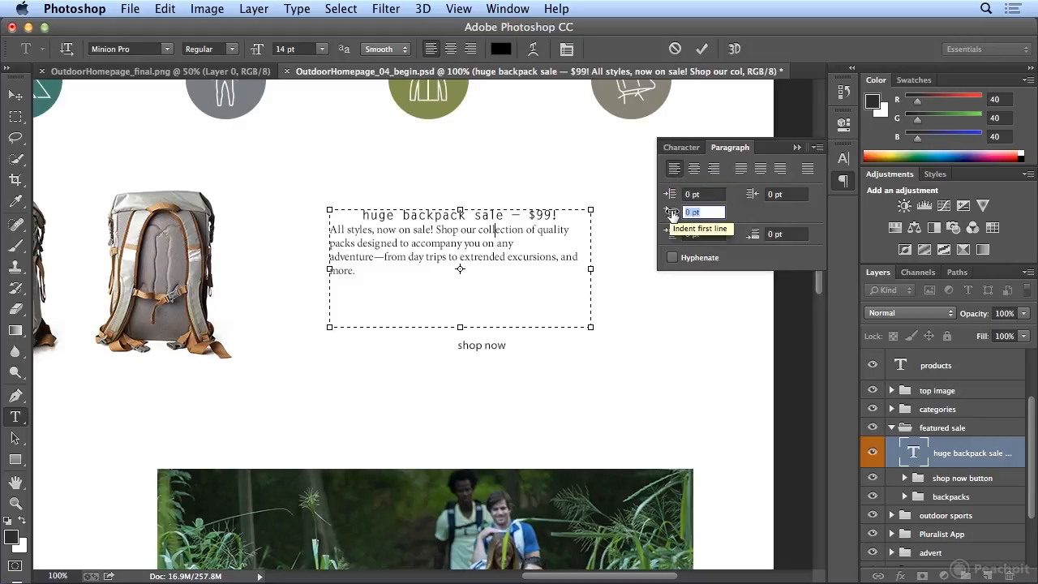
text(10)
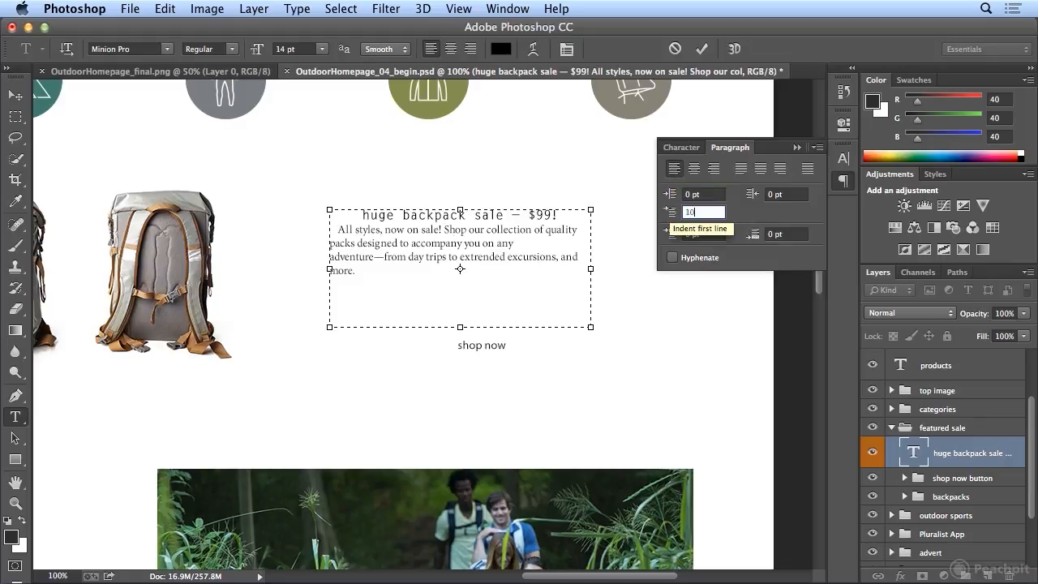
drag(705, 209, 652, 205)
text(0)
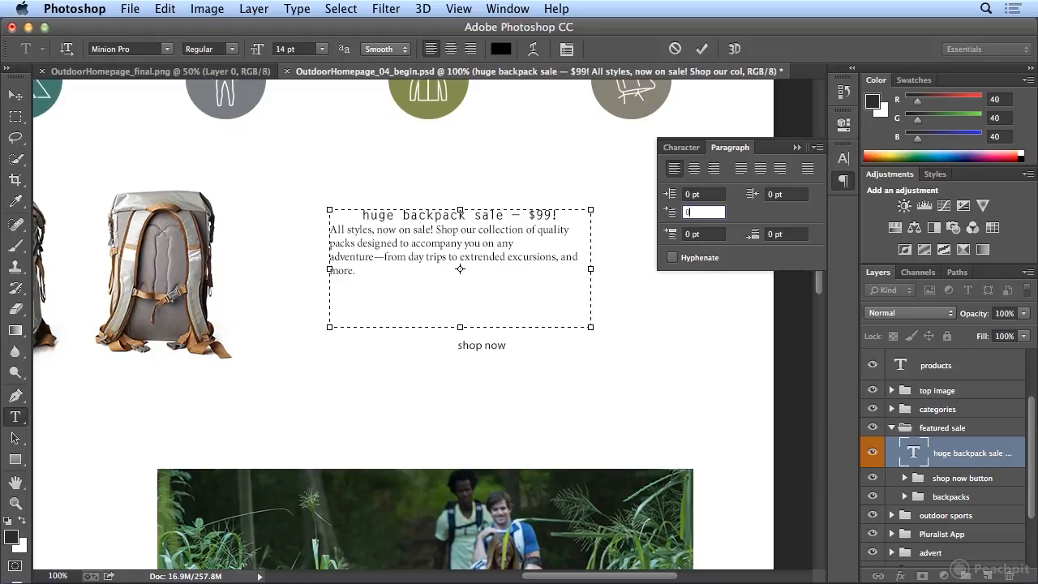
key(Return)
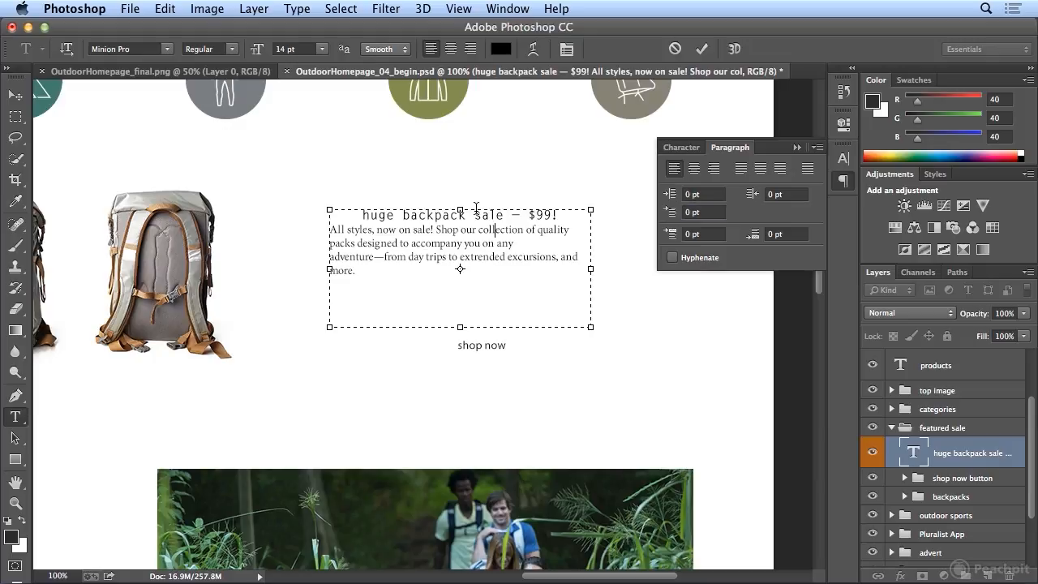
Step: Apply All Caps to the whole "huge backpack sale – $99!" headline
click(420, 214)
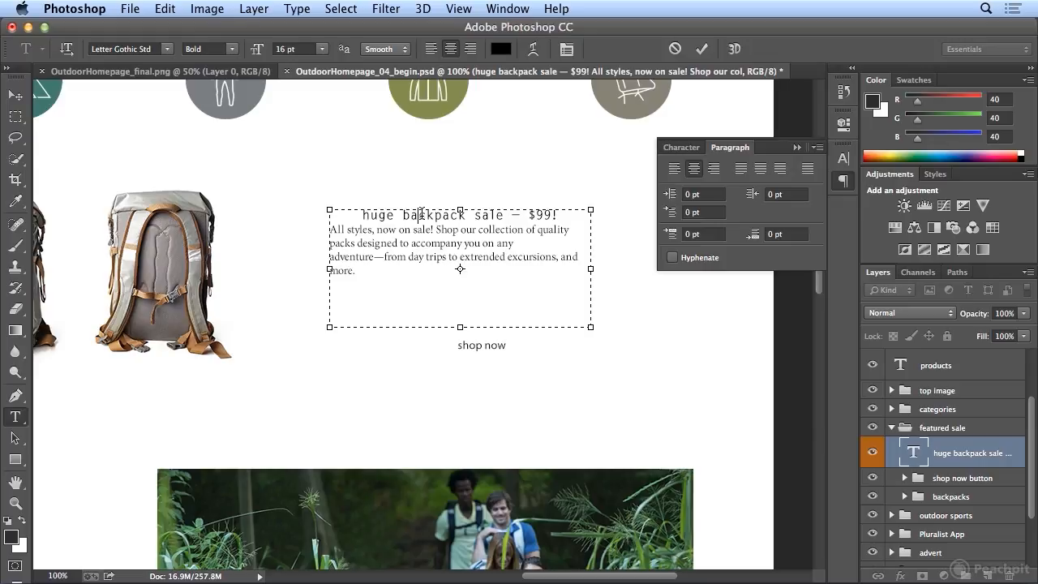
triple_click(422, 214)
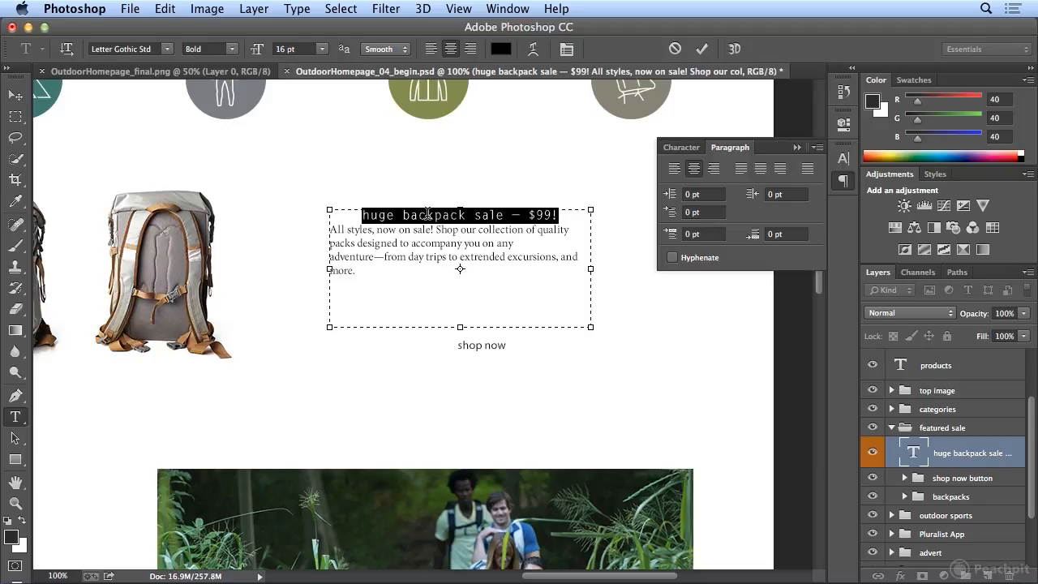
click(681, 148)
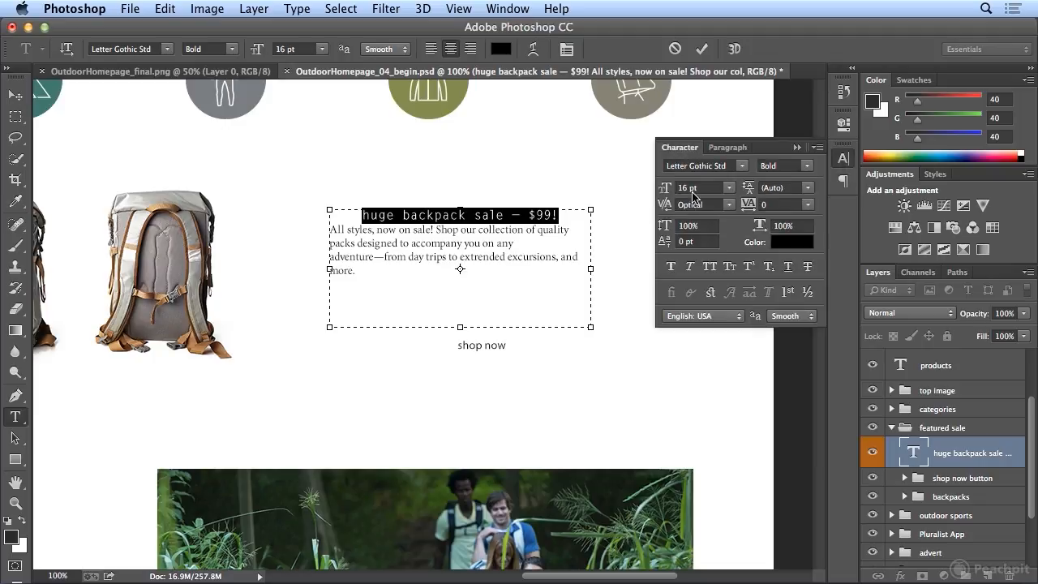
click(709, 266)
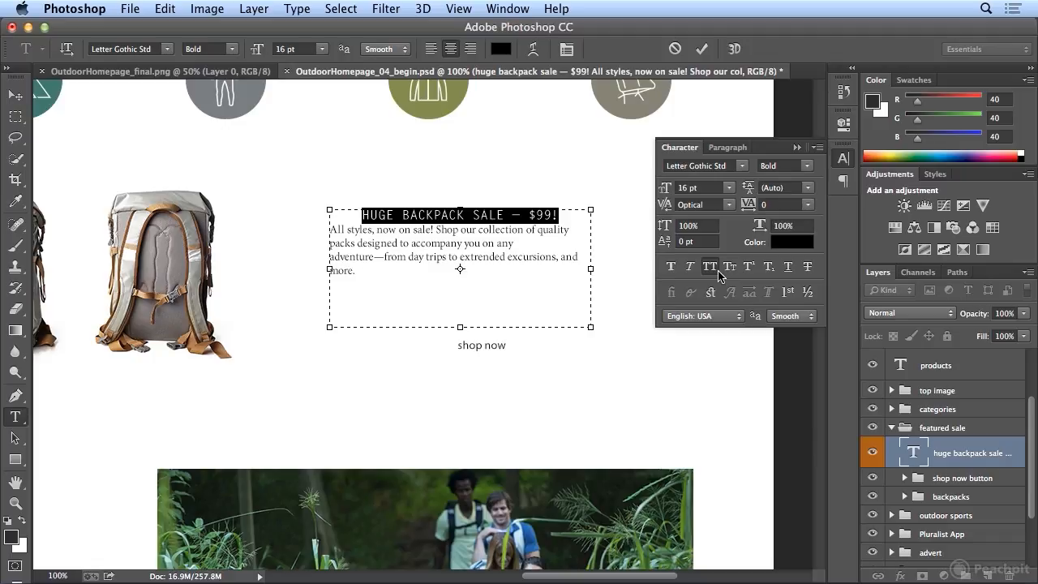
Step: Try separating the headline from the body paragraph with an empty line, and remove that line again
click(720, 153)
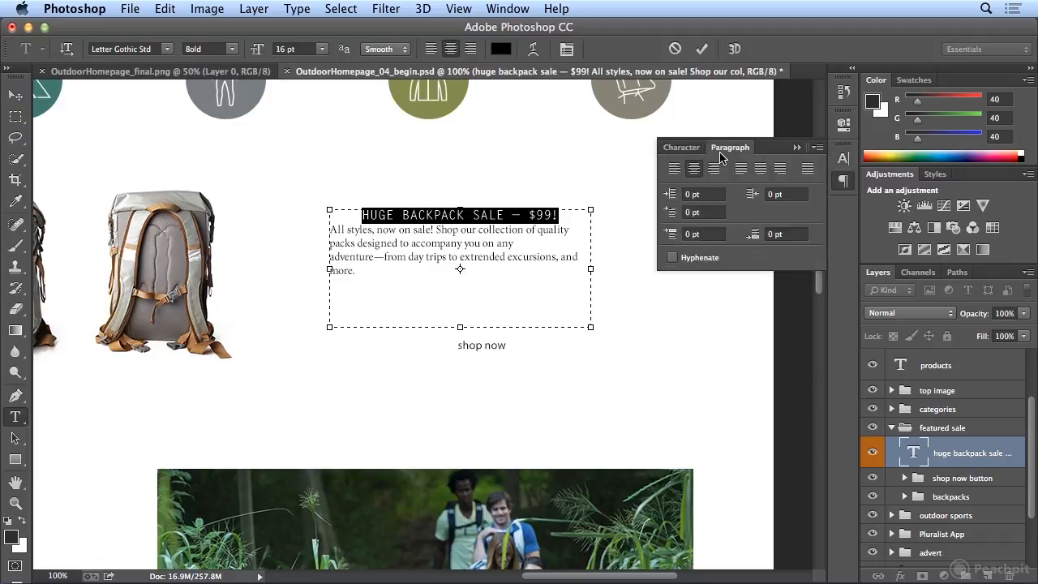
click(846, 192)
click(846, 191)
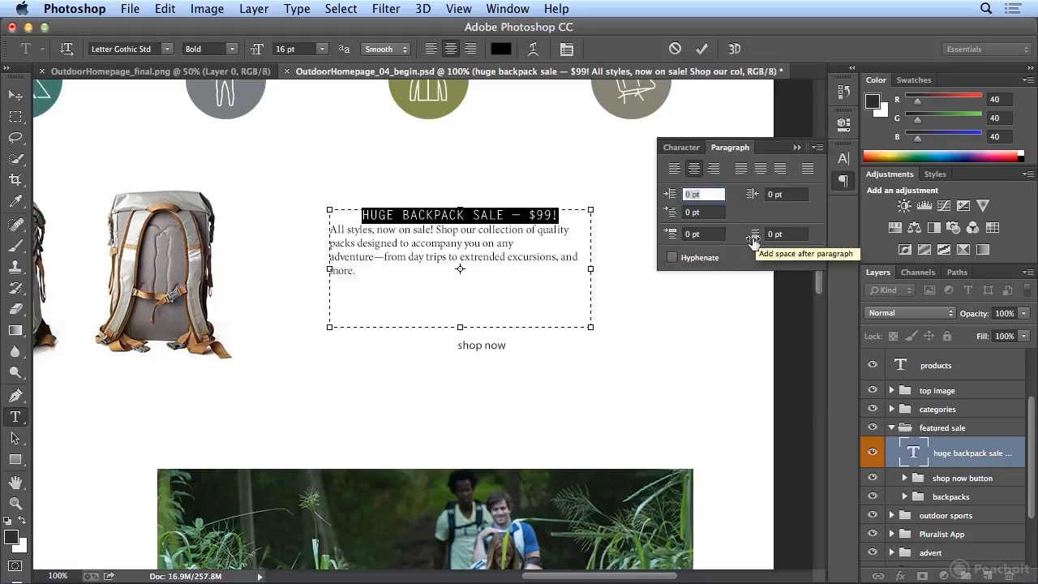
click(562, 215)
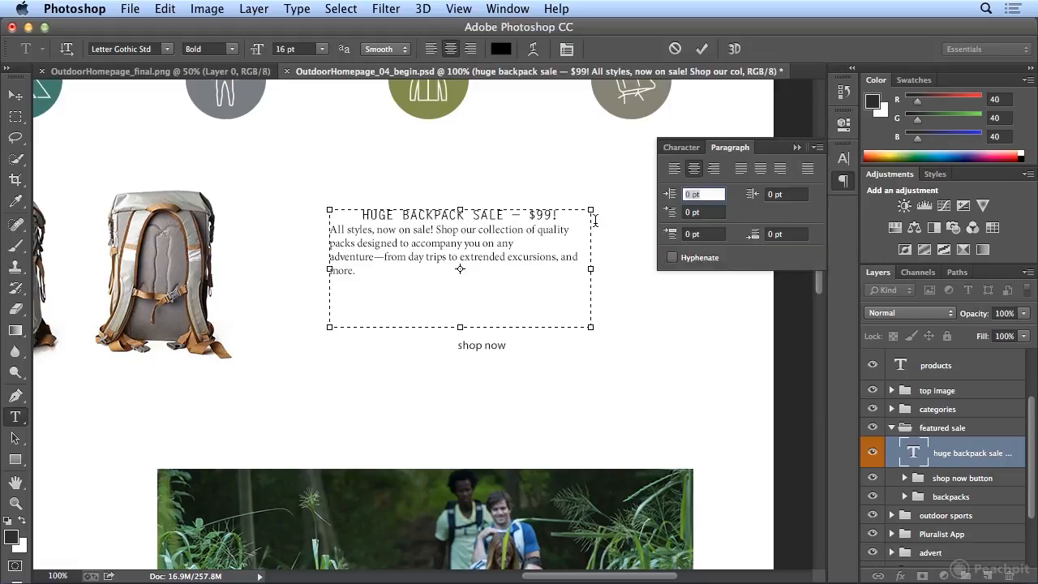
key(Return)
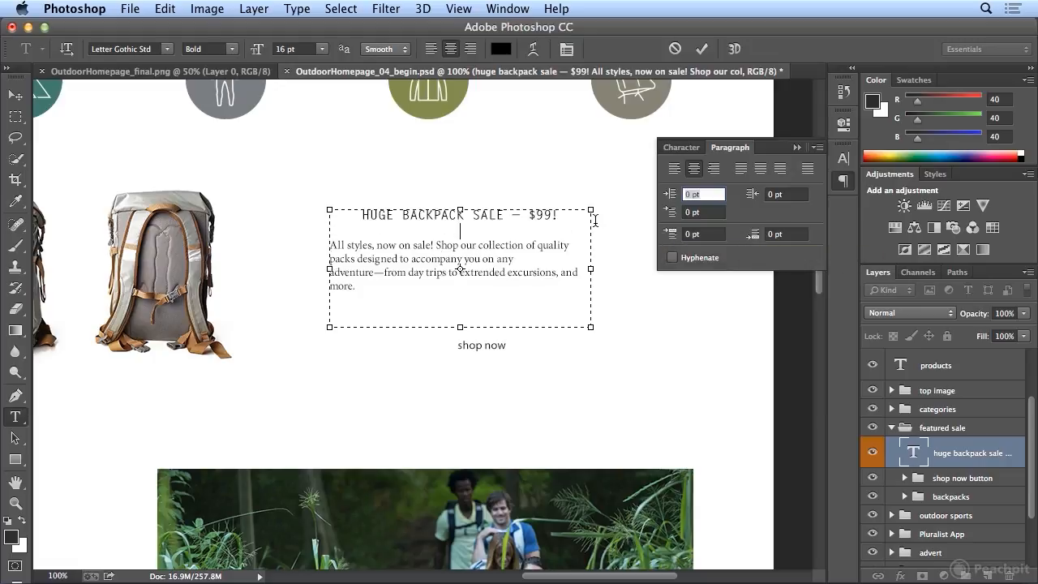
click(480, 215)
click(475, 245)
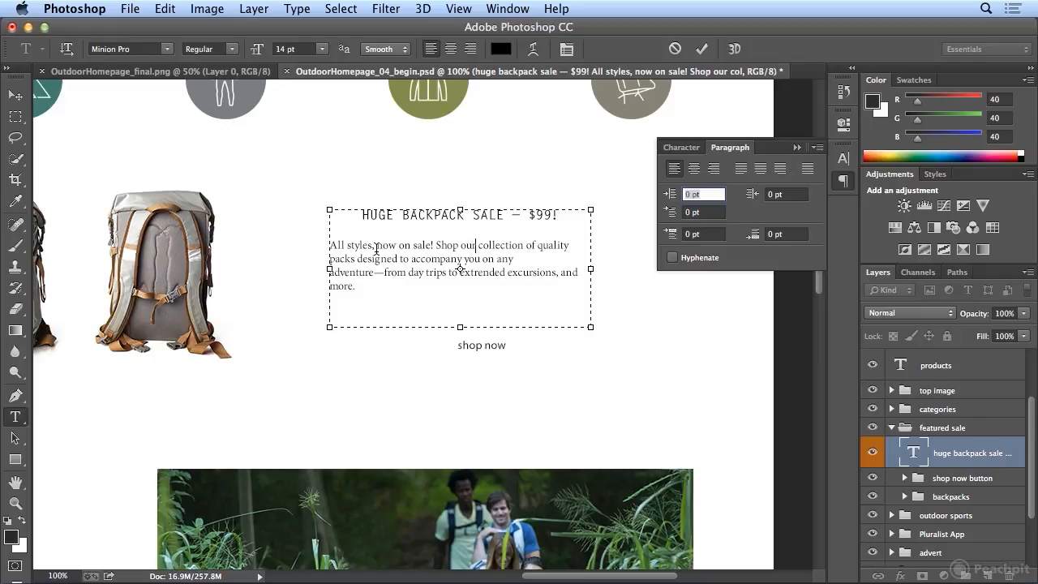
drag(377, 246, 362, 246)
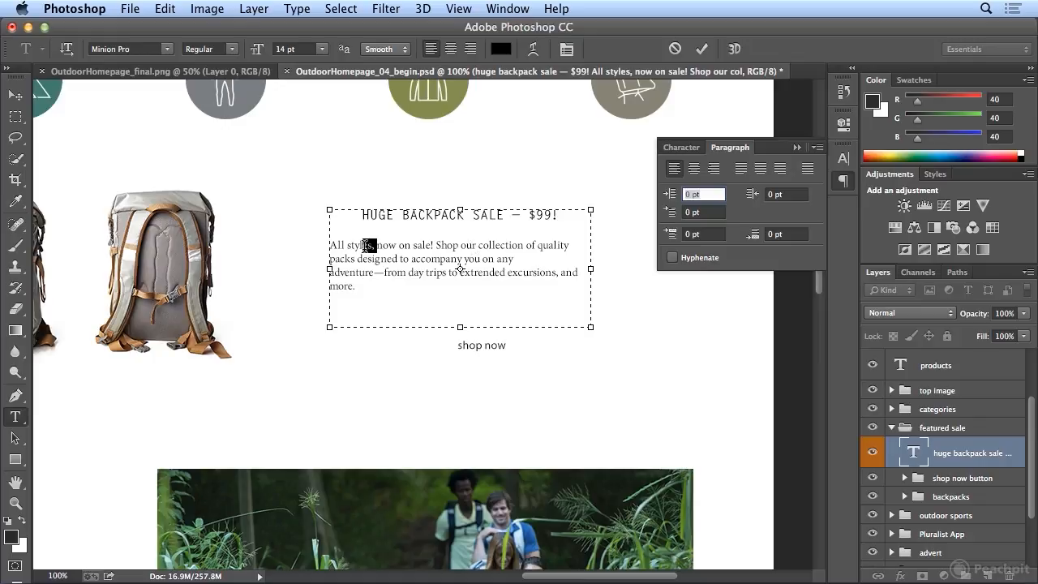
click(406, 215)
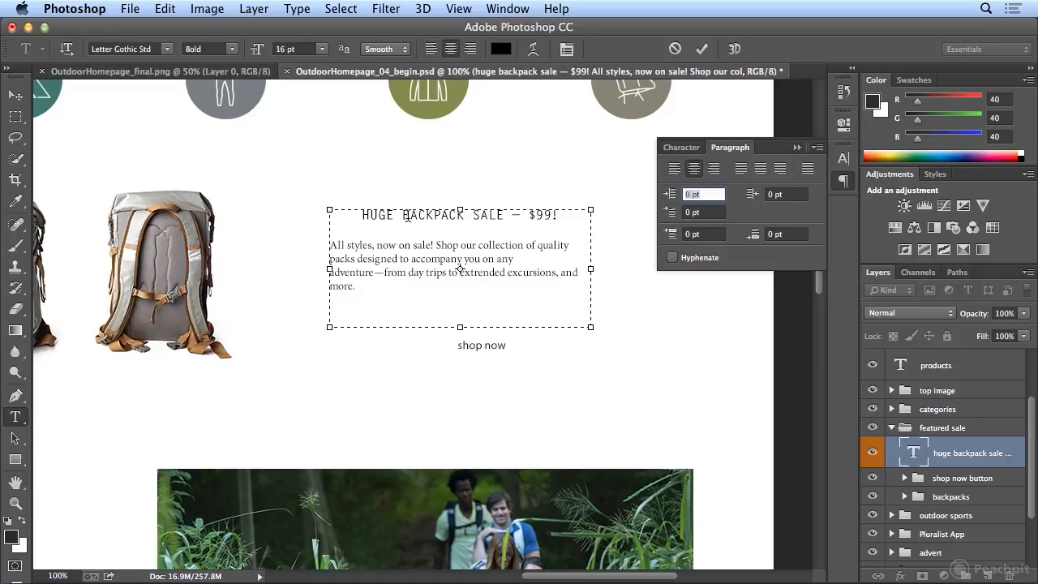
click(452, 224)
key(BackSpace)
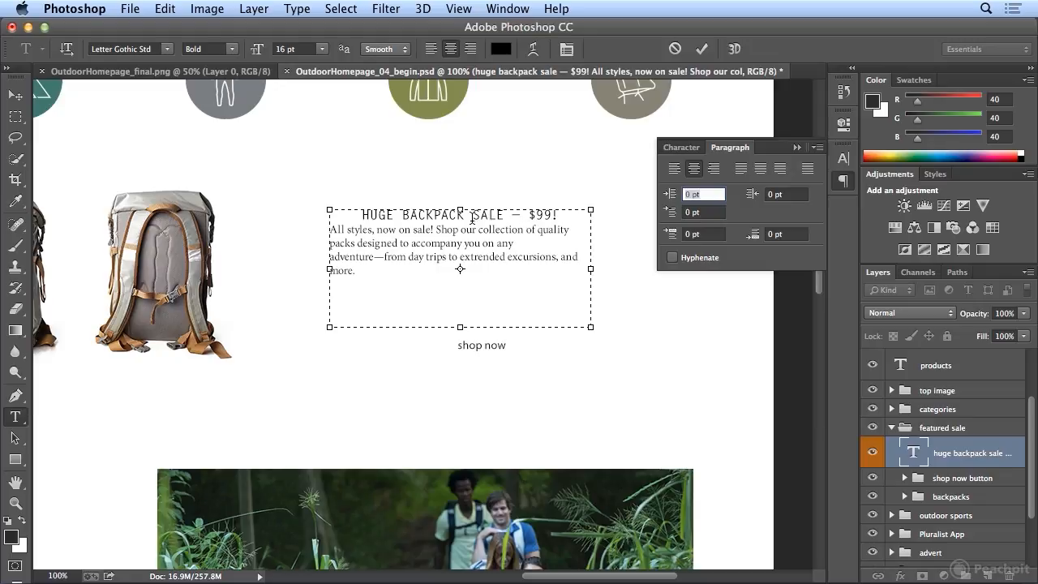
Step: Try a space of 10 pt after the headline paragraph and reset it to 0
click(466, 231)
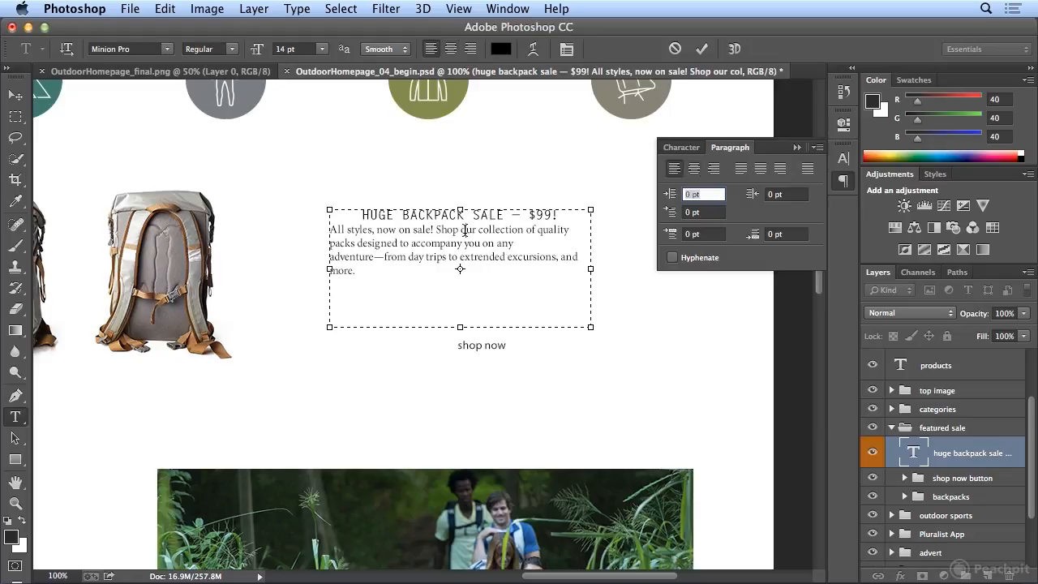
click(474, 214)
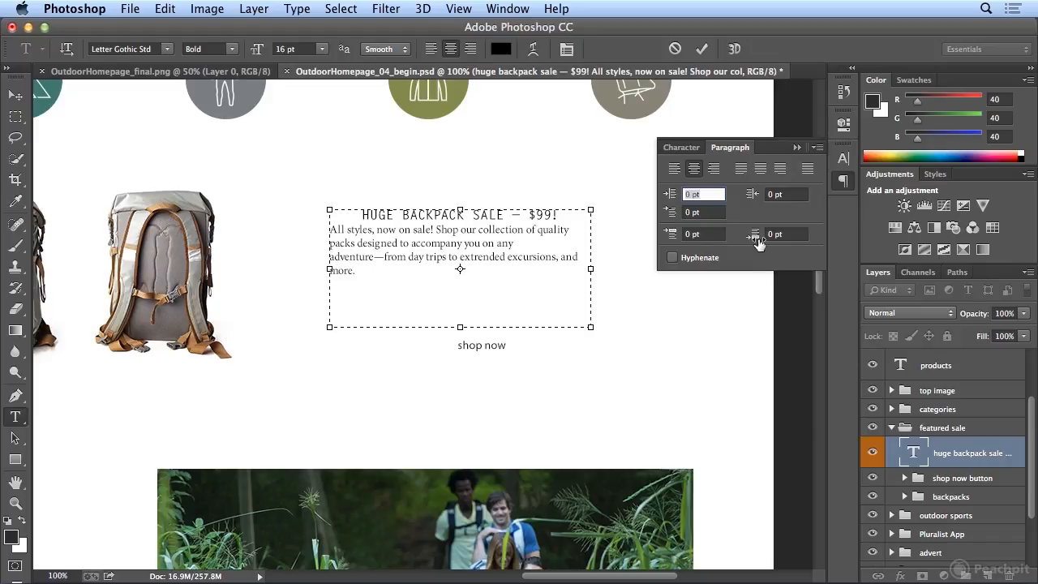
click(795, 236)
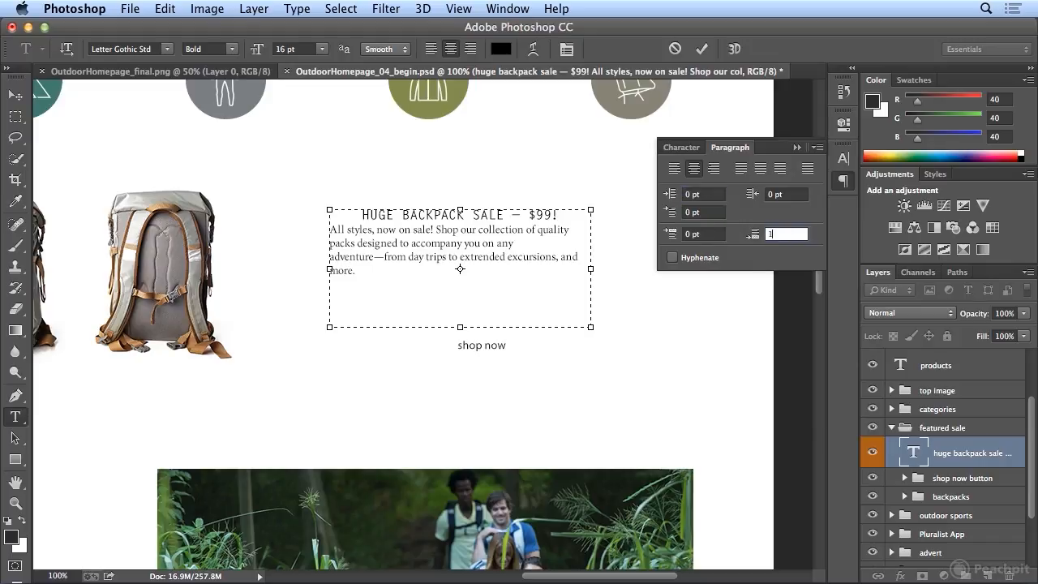
text(10)
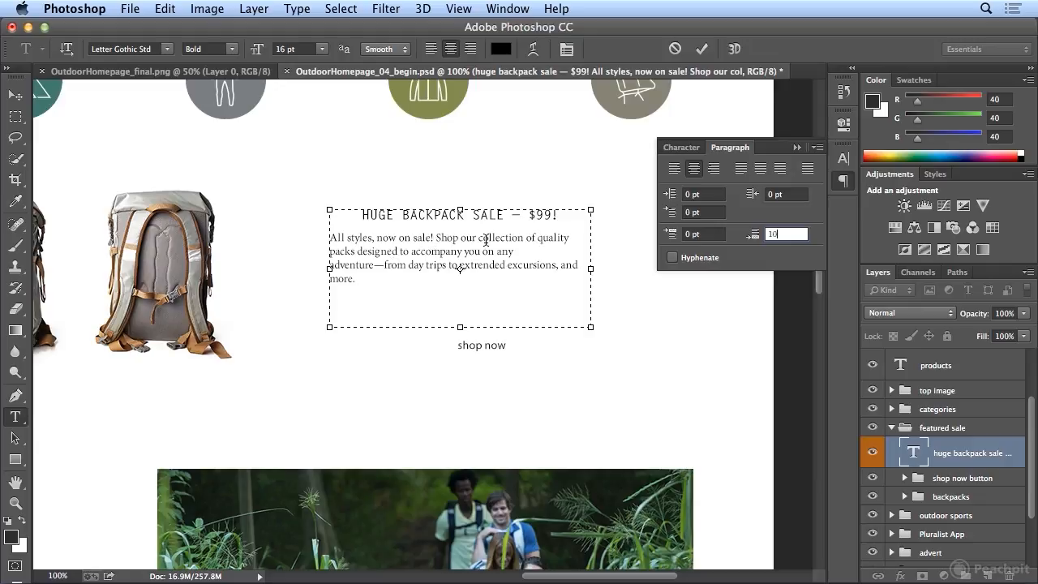
drag(783, 231, 750, 229)
text(0)
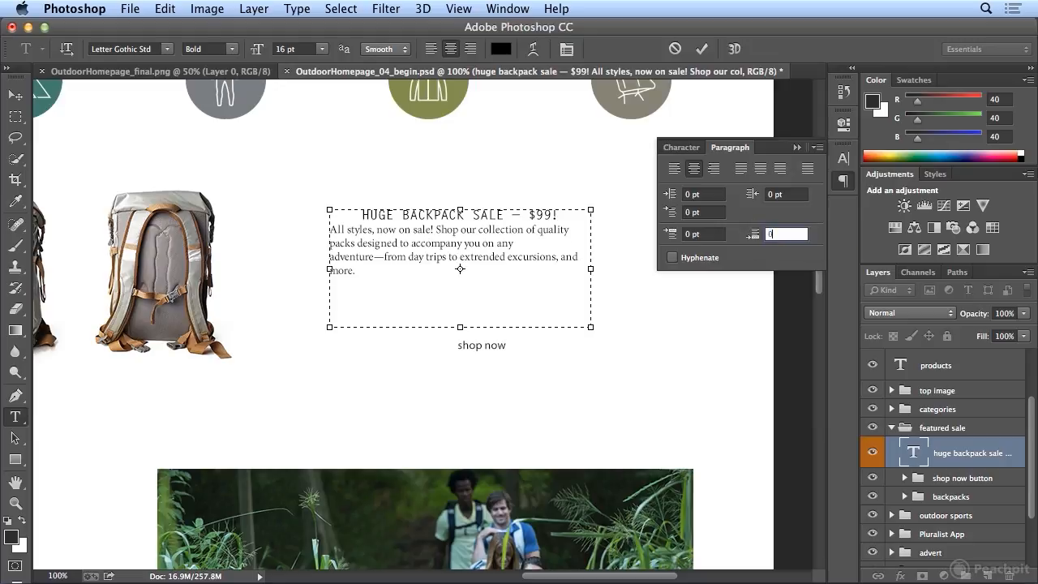
Step: Try a space of 10 pt before the body paragraph and reset it to 0
click(499, 231)
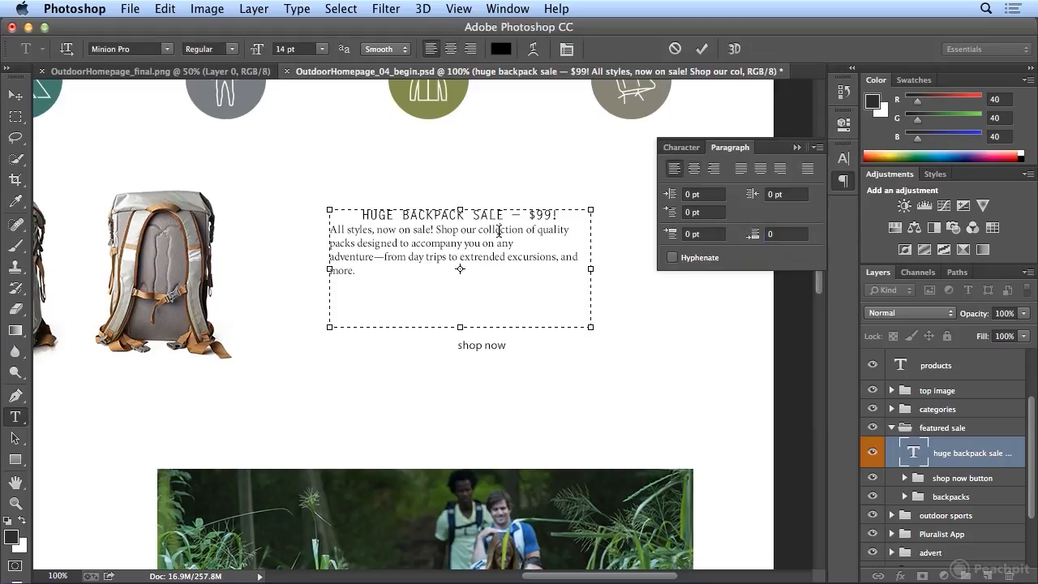
click(702, 234)
text(10)
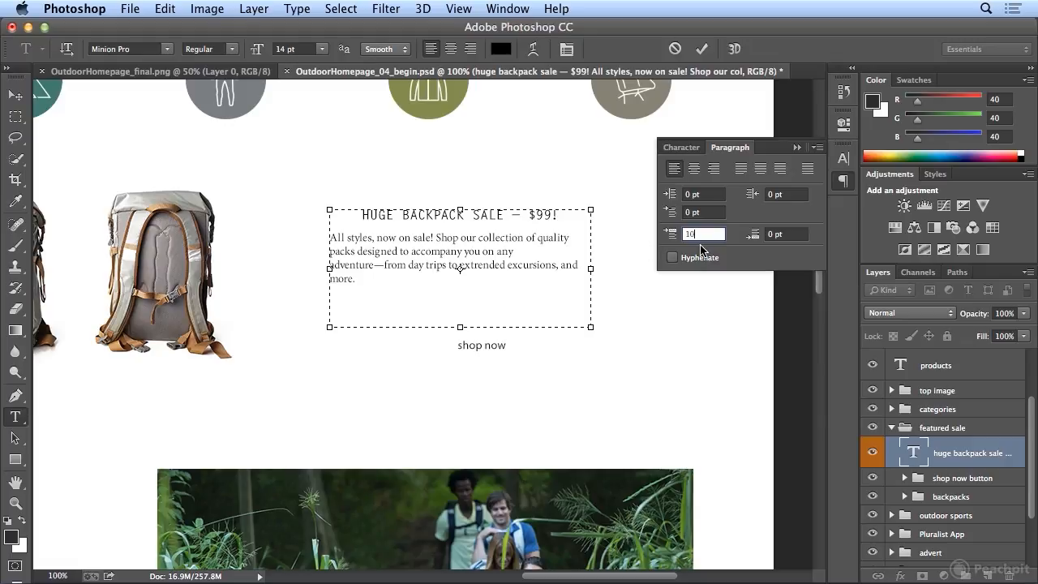
click(666, 235)
text(0)
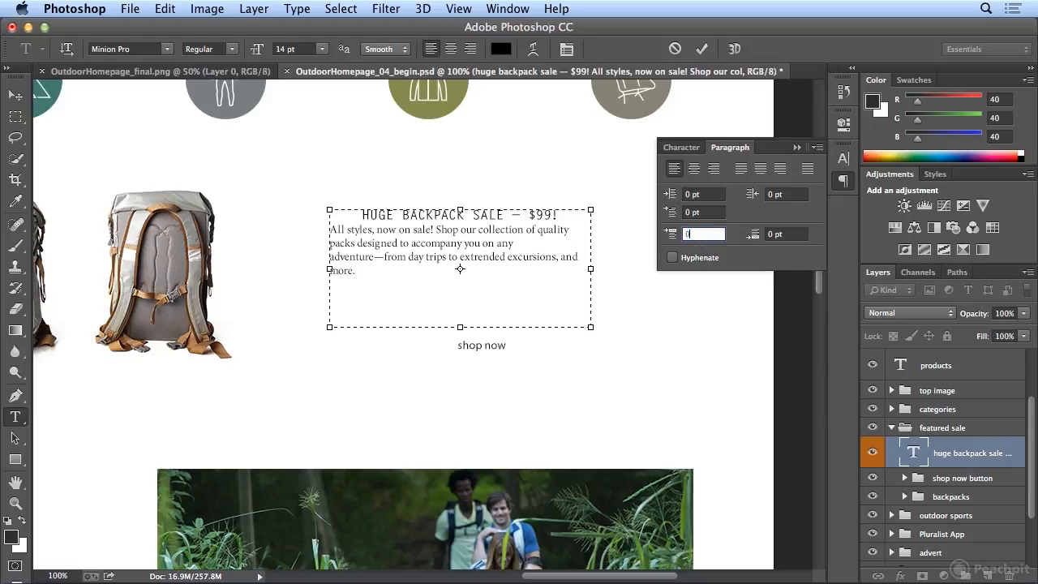
key(Return)
Step: Set the space after the "HUGE BACKPACK SALE – $99!" headline paragraph to 10 pt
click(518, 210)
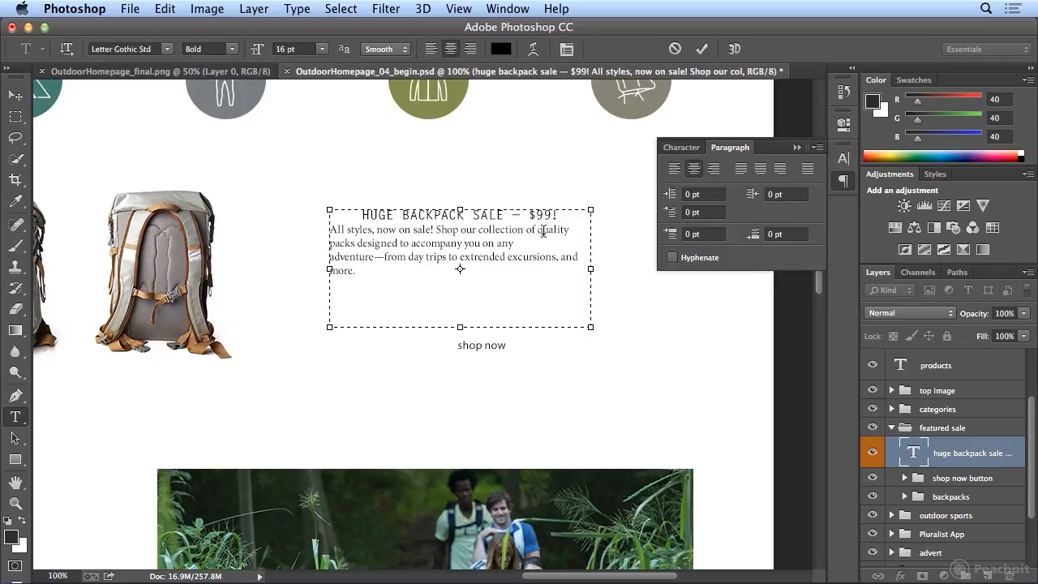
click(747, 231)
text(10)
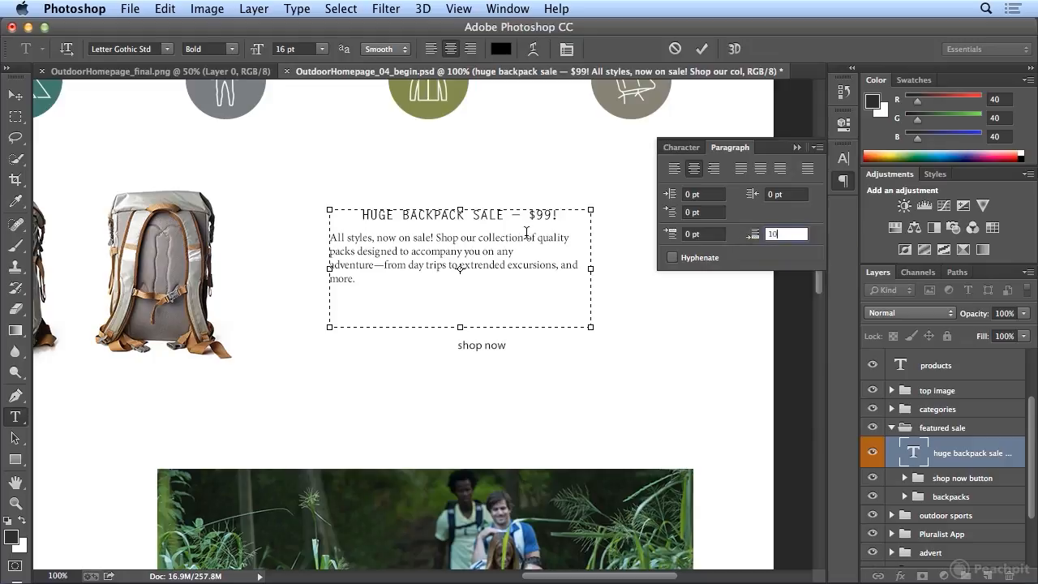
Step: Zoom out to 50% and look through the rest of the homepage's text, down to the footer and back to the sale block
click(461, 9)
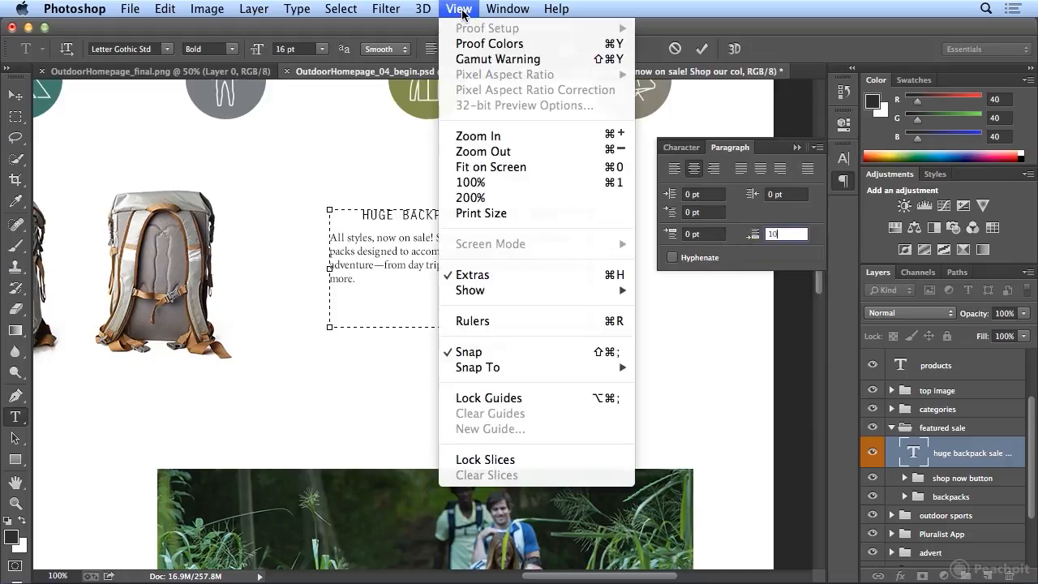
click(486, 152)
click(470, 8)
click(489, 153)
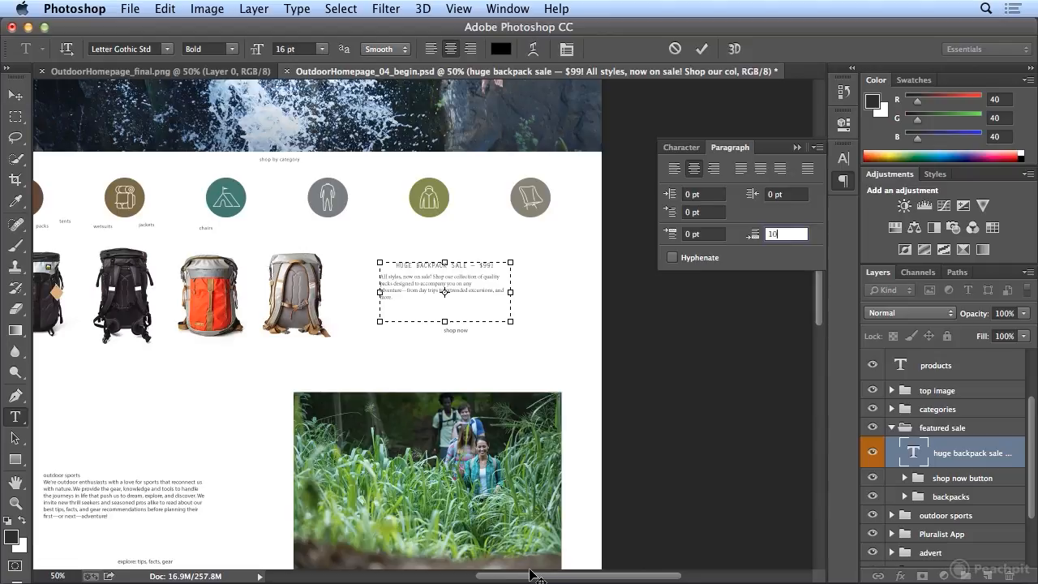
drag(531, 574, 485, 574)
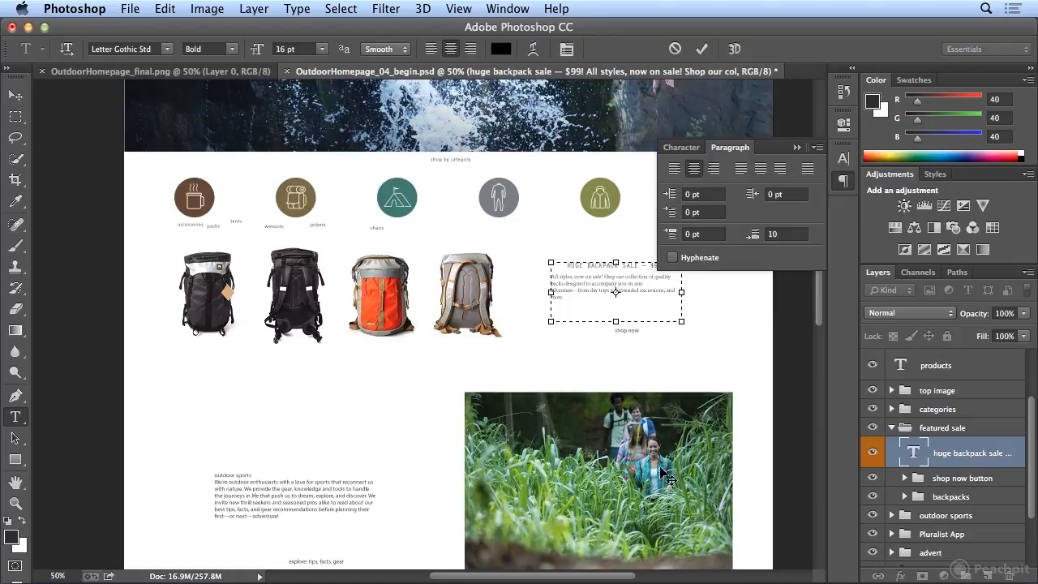
drag(821, 315, 820, 447)
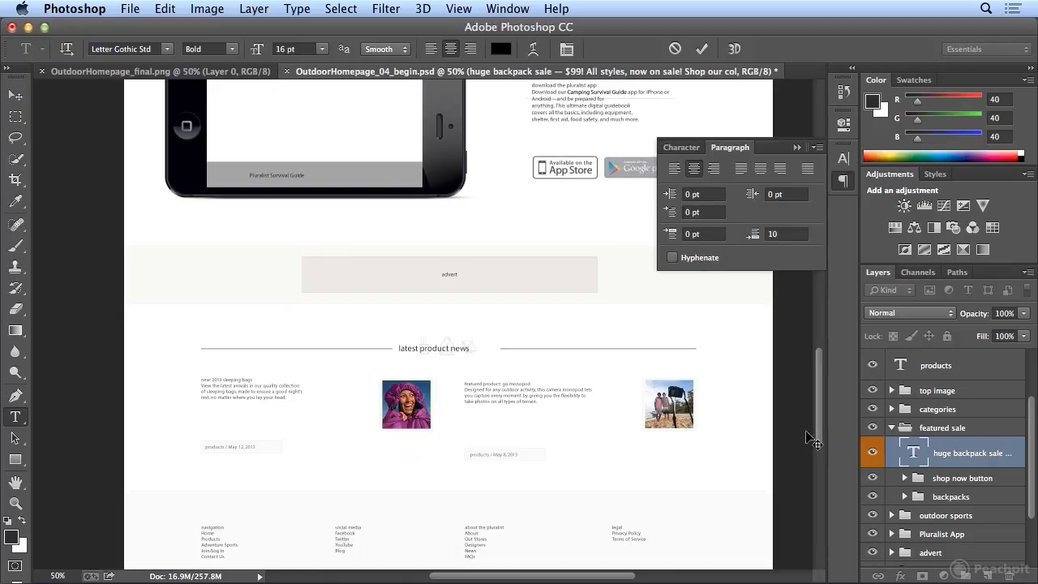
drag(819, 438, 818, 295)
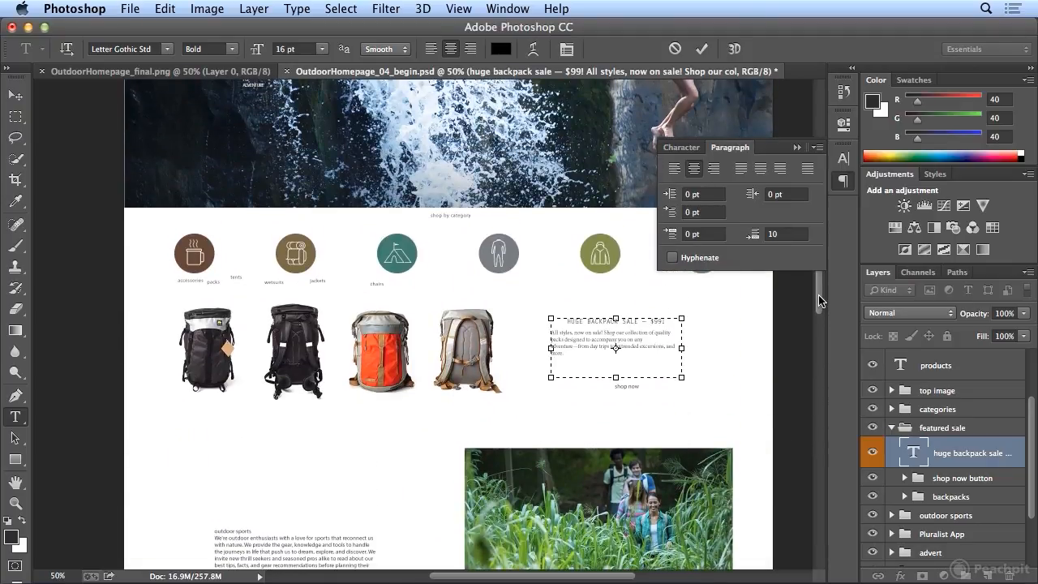
Step: Set the font size of the "HUGE BACKPACK SALE – $99!" headline to 17 pt
triple_click(595, 320)
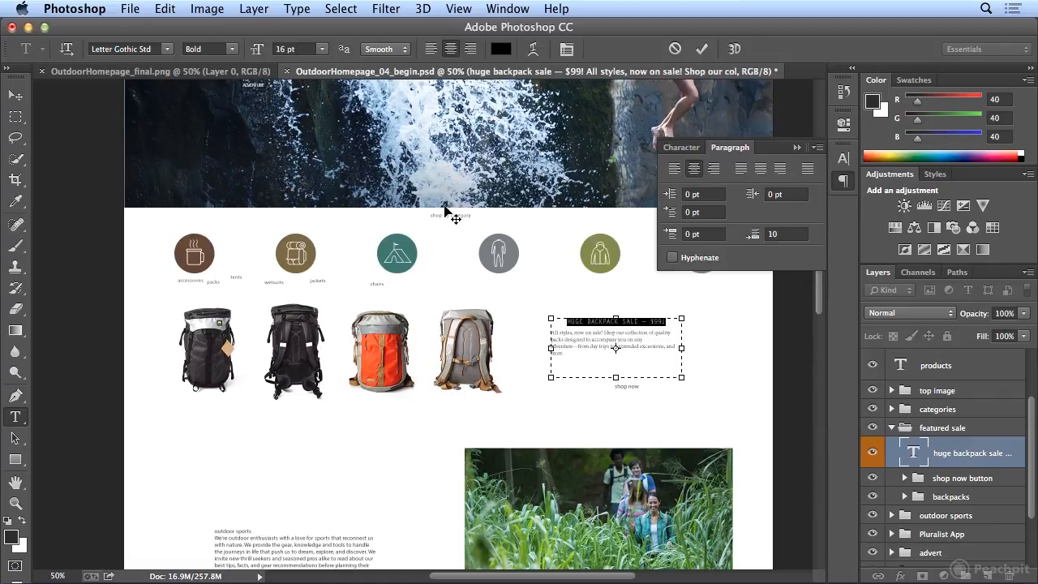
drag(305, 51, 241, 39)
text(17)
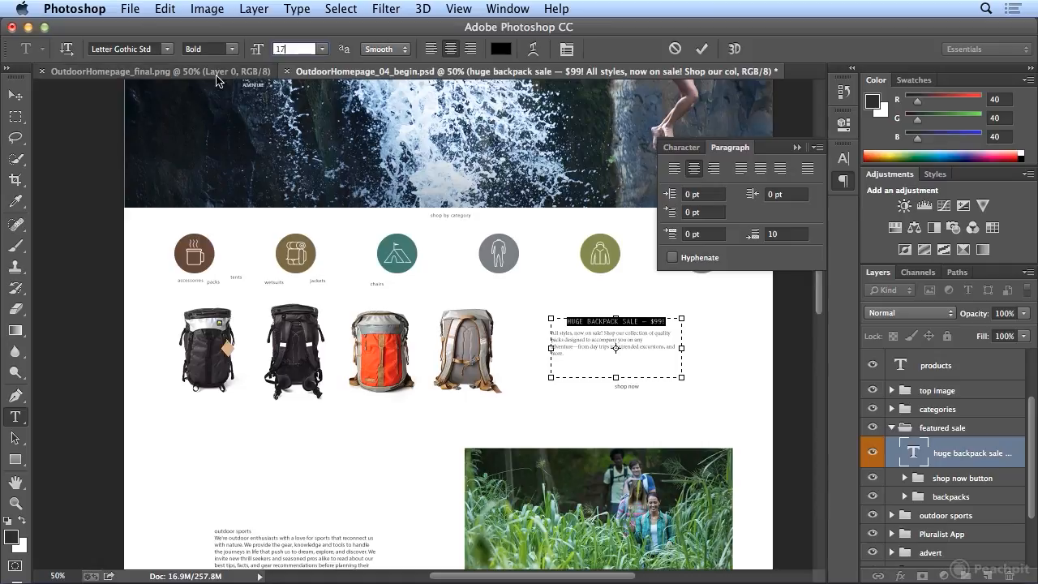
Step: Narrow the backpack sale text box slightly from both sides so its text sits above the "shop now" label
click(558, 351)
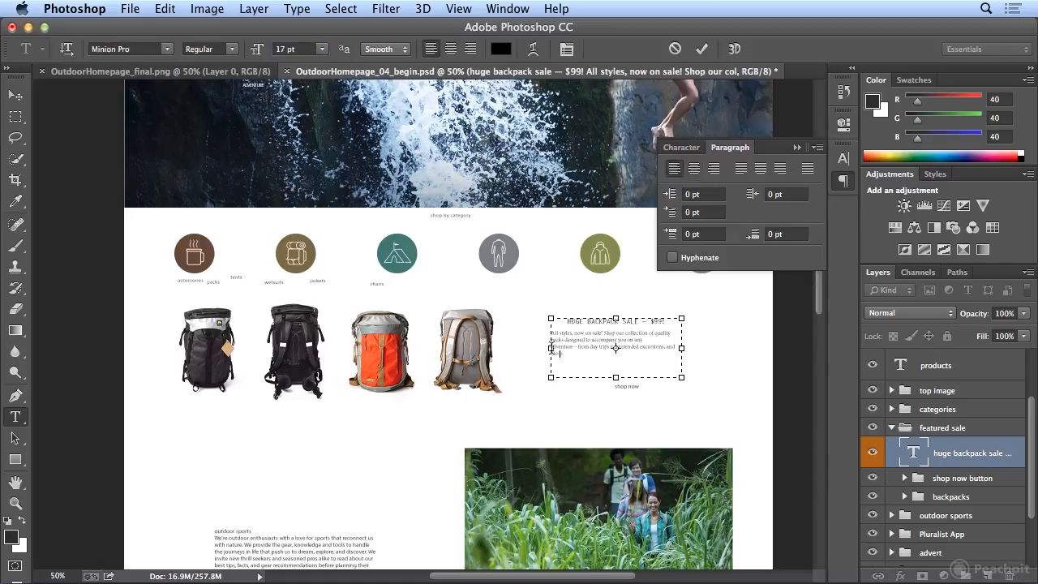
drag(557, 351, 561, 351)
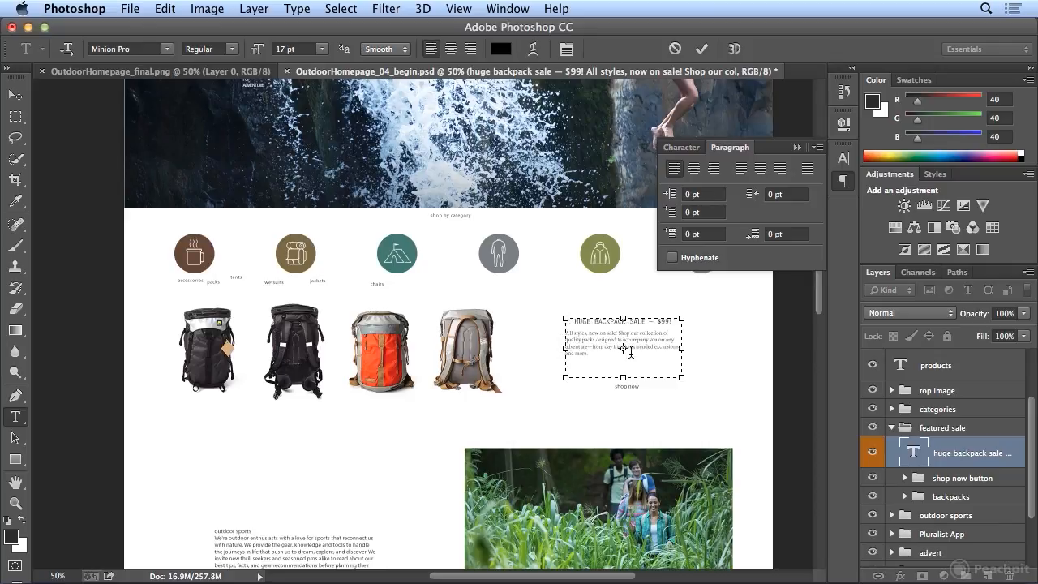
drag(681, 351, 670, 353)
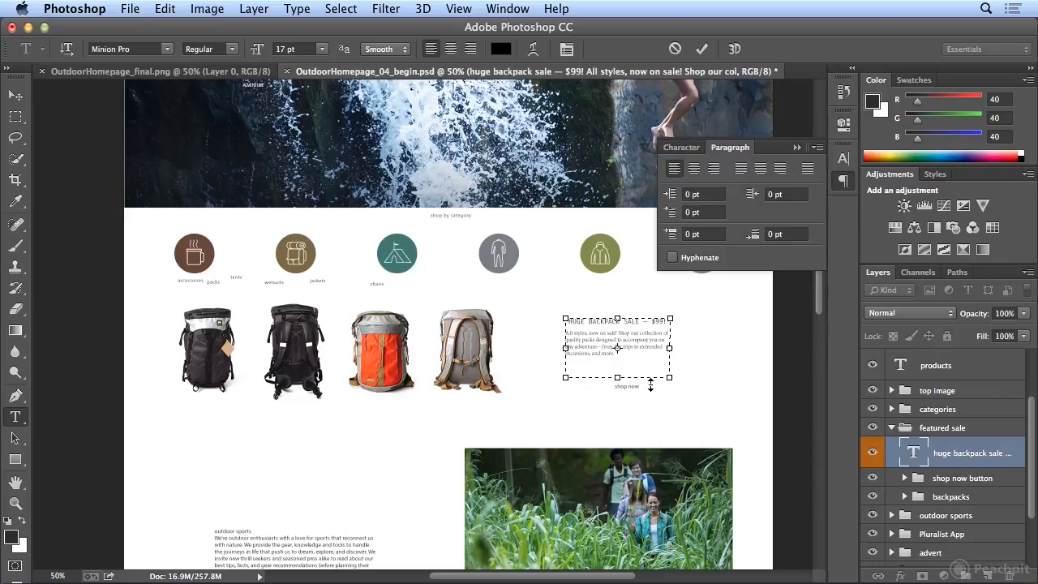
Step: Toggle the Character and Paragraph panels open and closed, and leave both collapsed
click(841, 182)
click(842, 188)
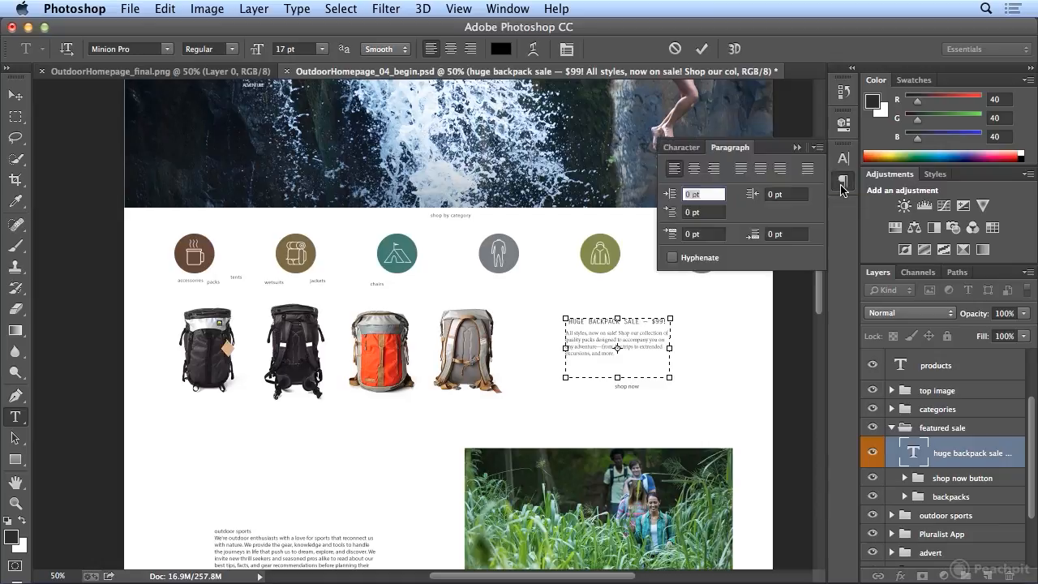
click(569, 54)
click(569, 56)
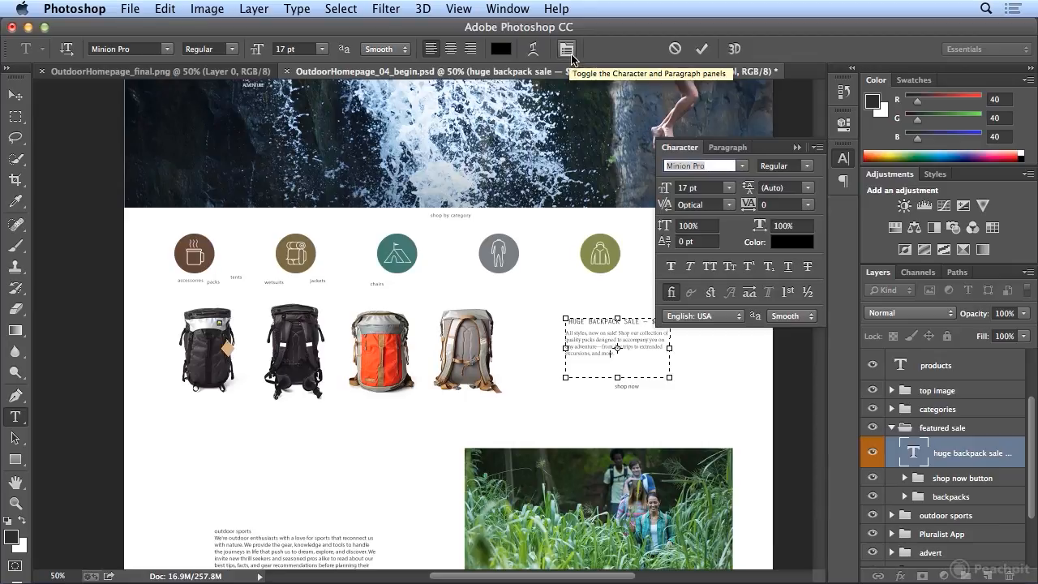
click(491, 8)
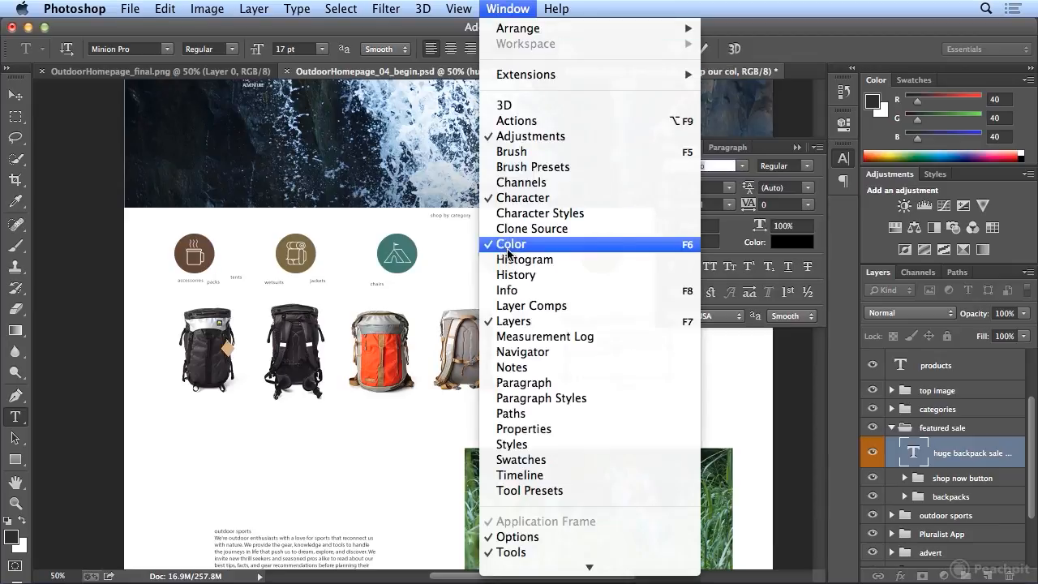
click(539, 388)
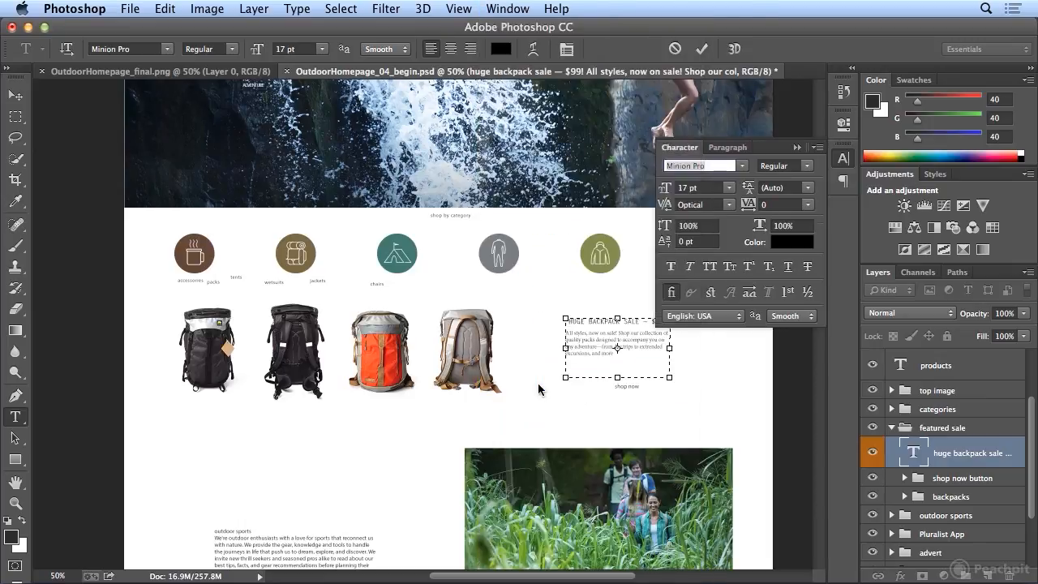
click(846, 180)
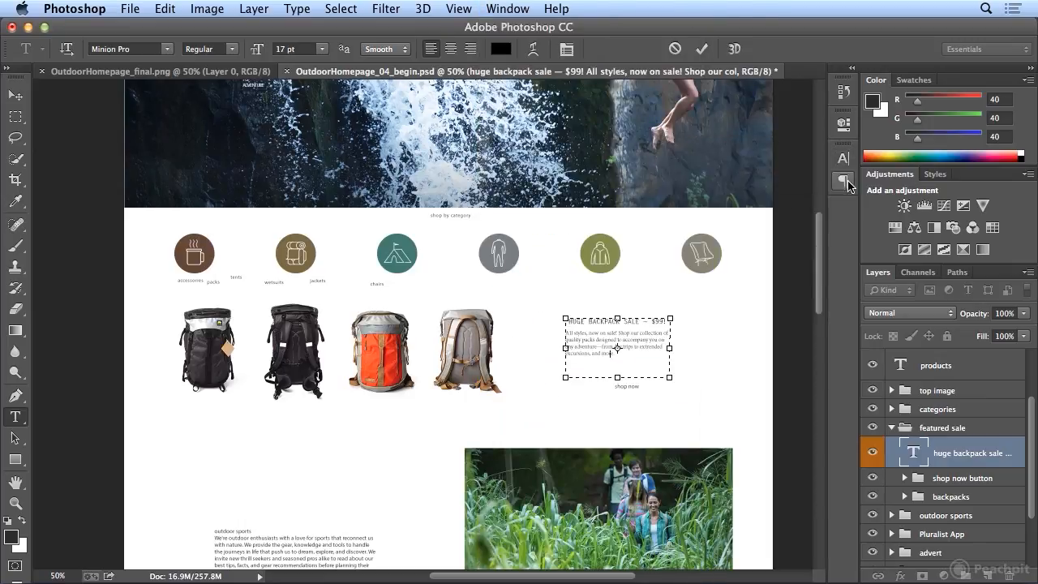